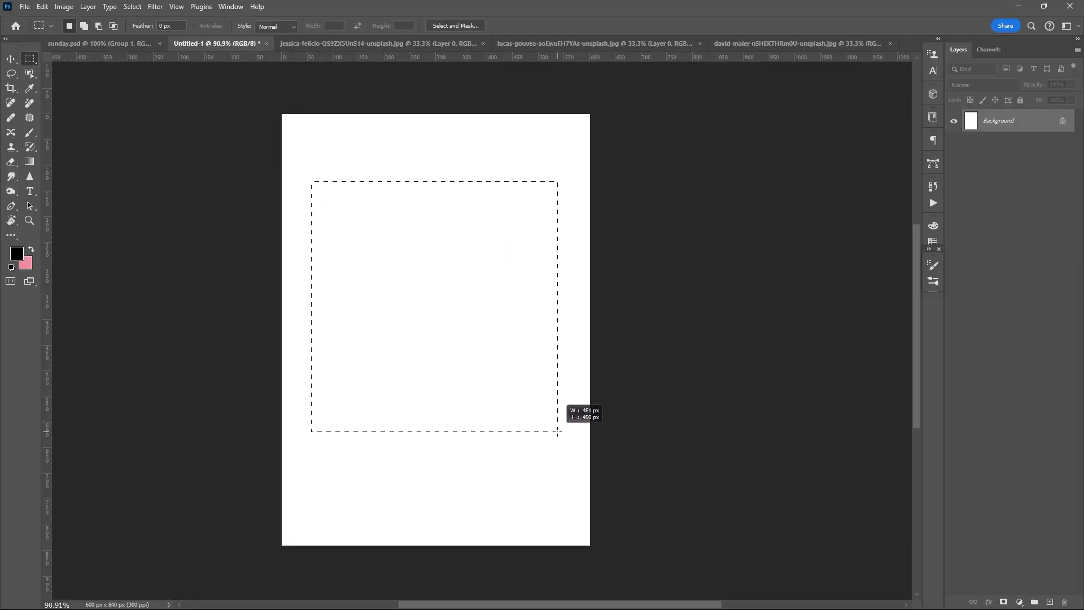
Fill a marquee area on the upper page with a black Solid Color fill layer.
drag(555, 429, 553, 427)
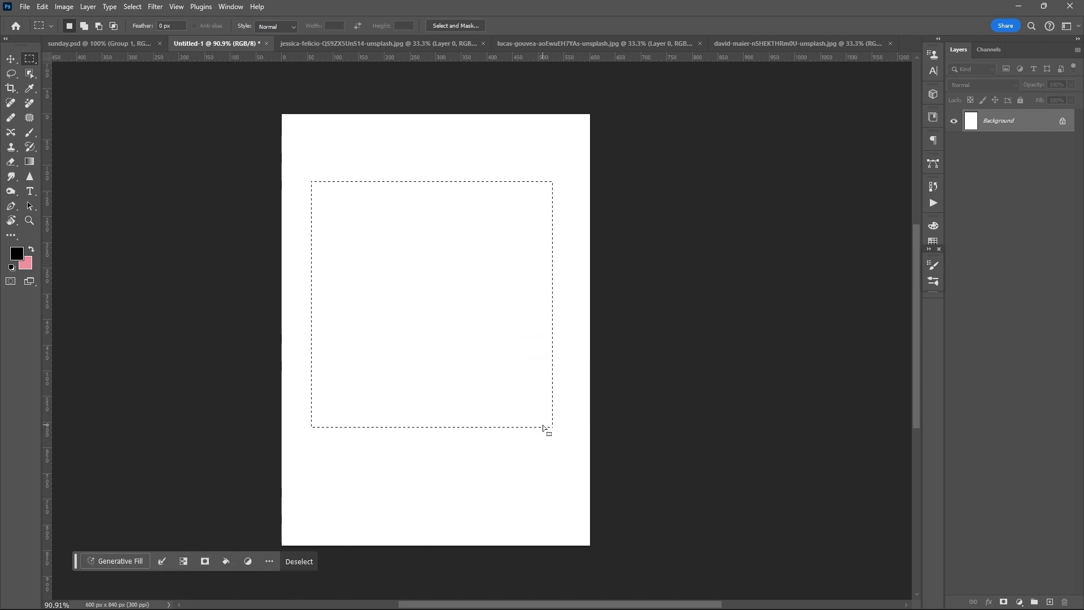
click(1019, 602)
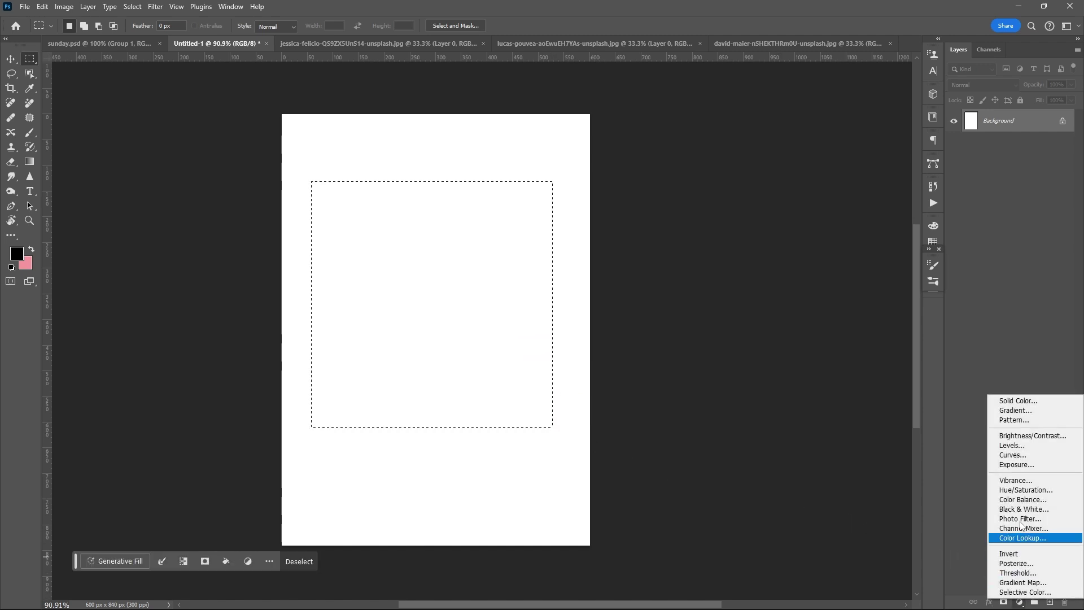
click(1033, 399)
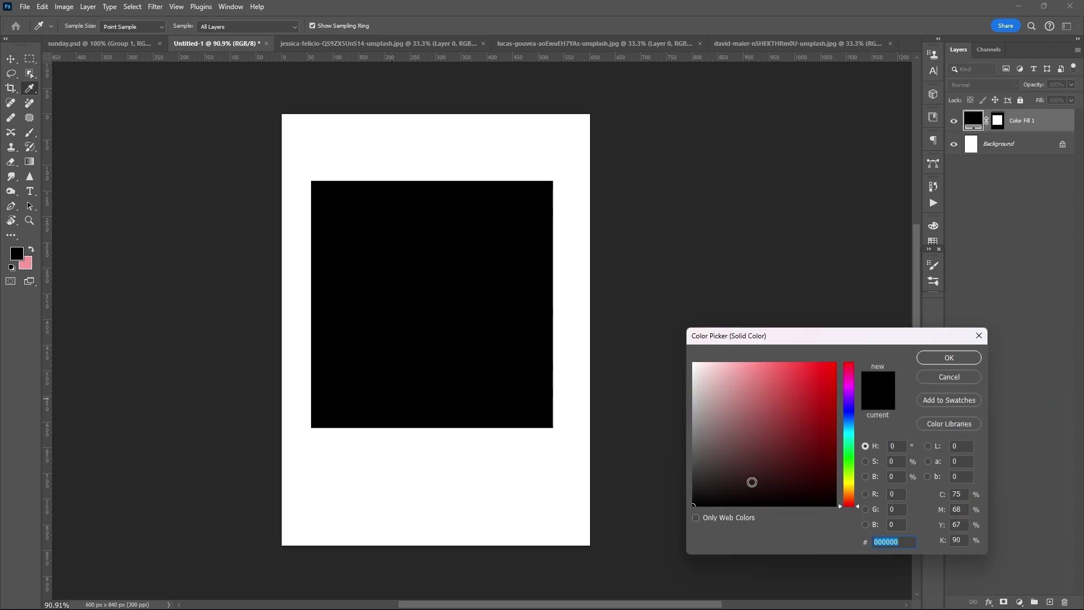
click(940, 354)
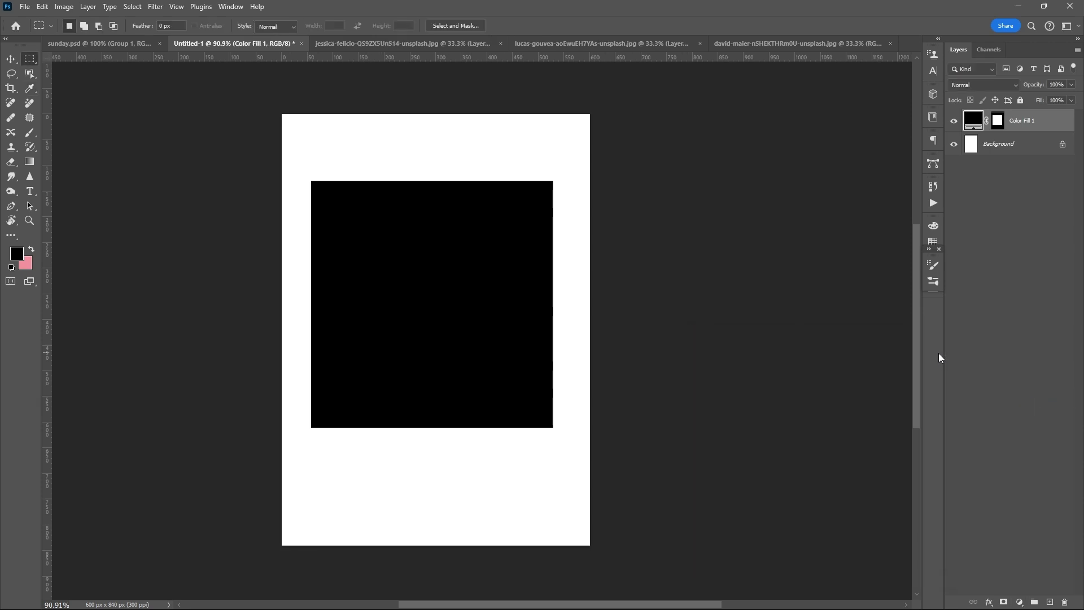
Stretch the black rectangle wider and taller, then bring up the david-maier torn-paper image.
key(ctrl+t)
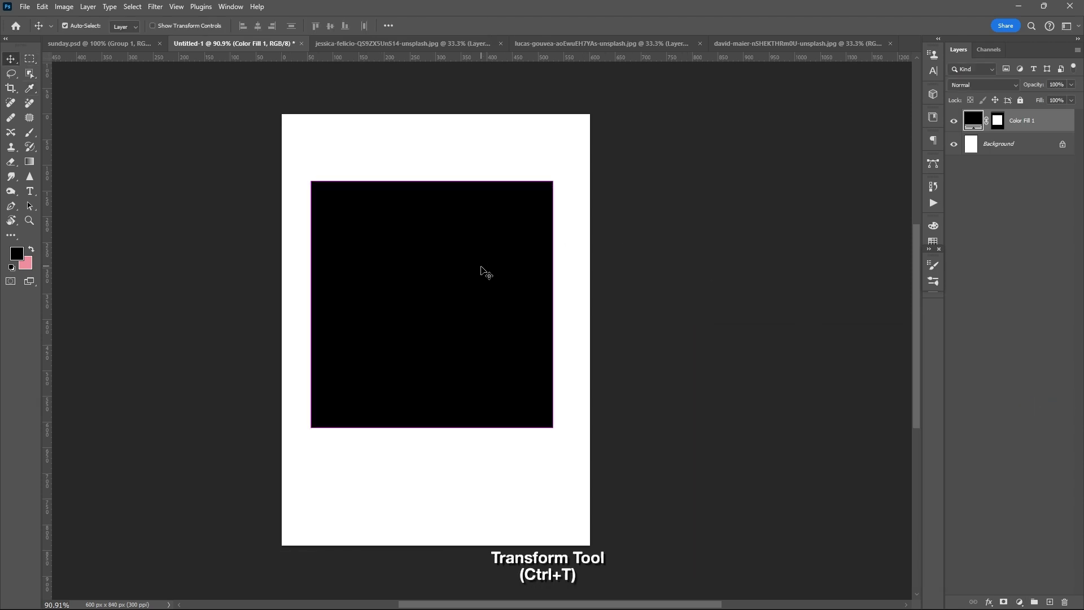
drag(555, 303, 566, 303)
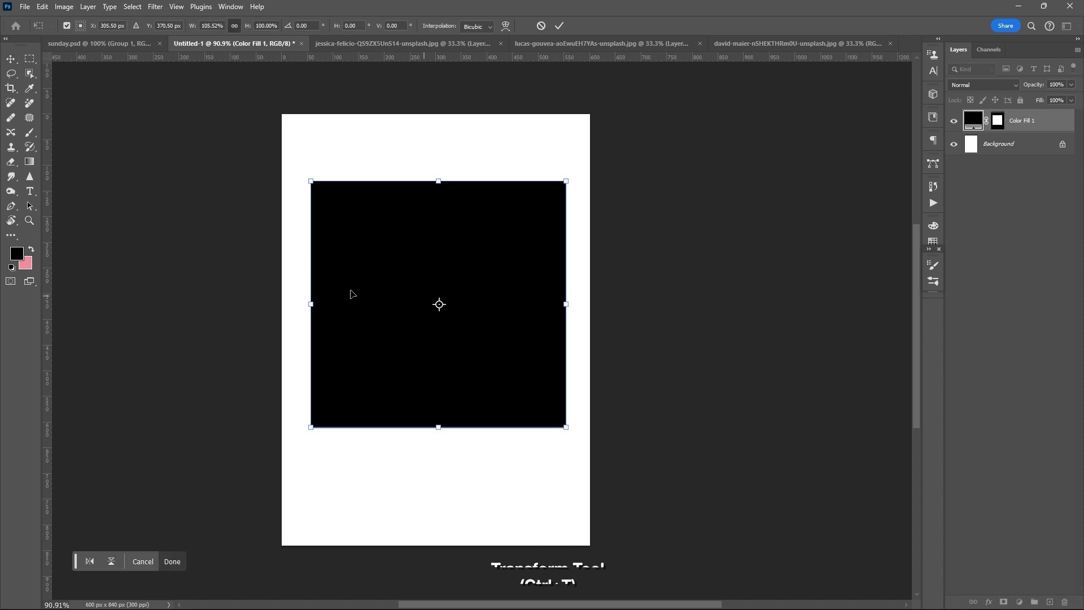
drag(314, 304, 303, 303)
drag(436, 180, 437, 174)
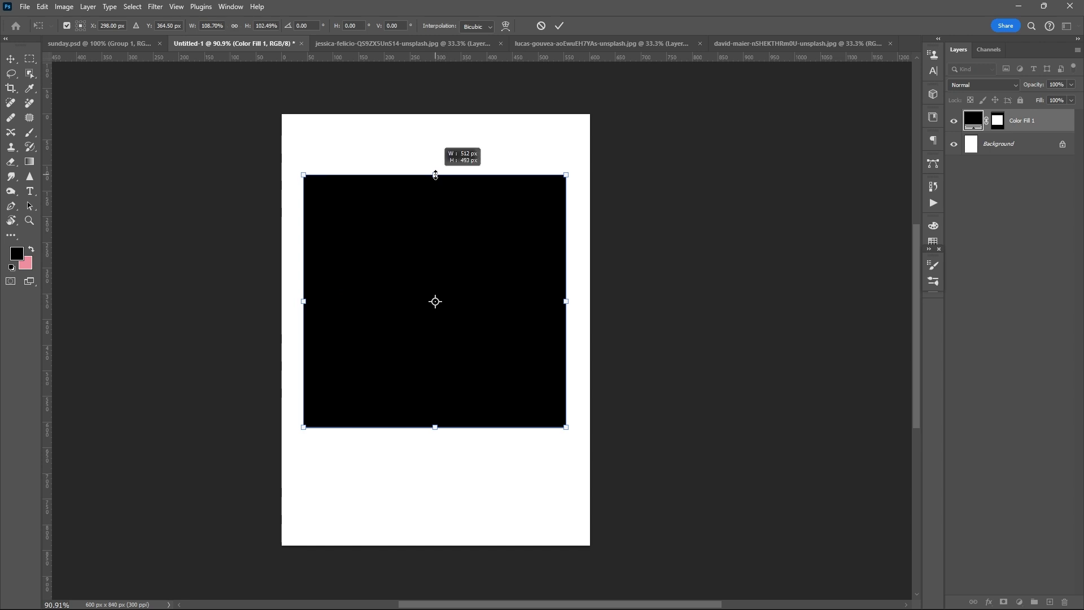
drag(435, 427, 435, 442)
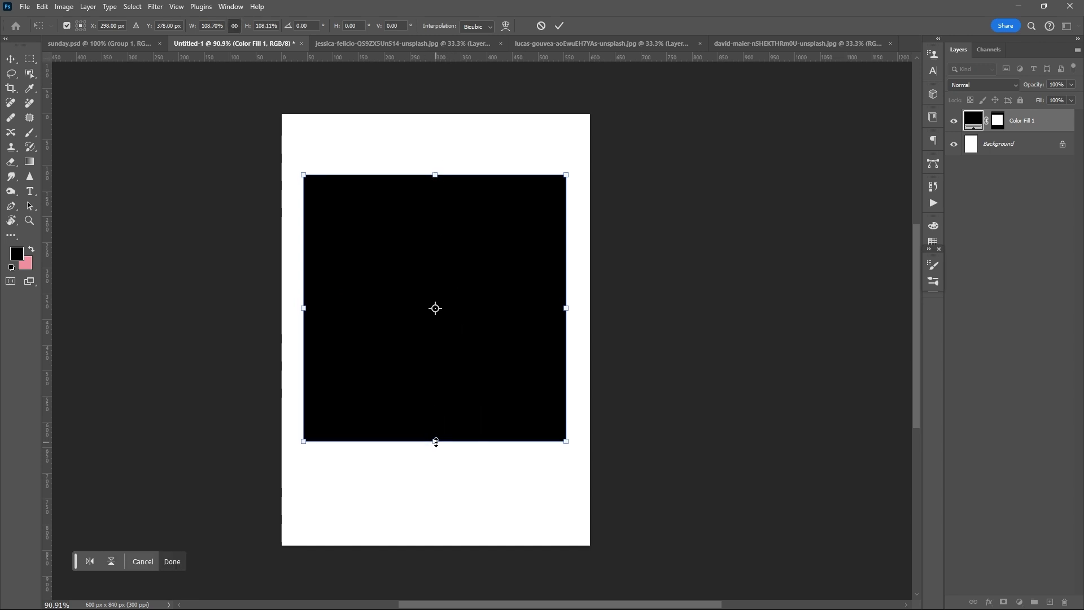
key(Return)
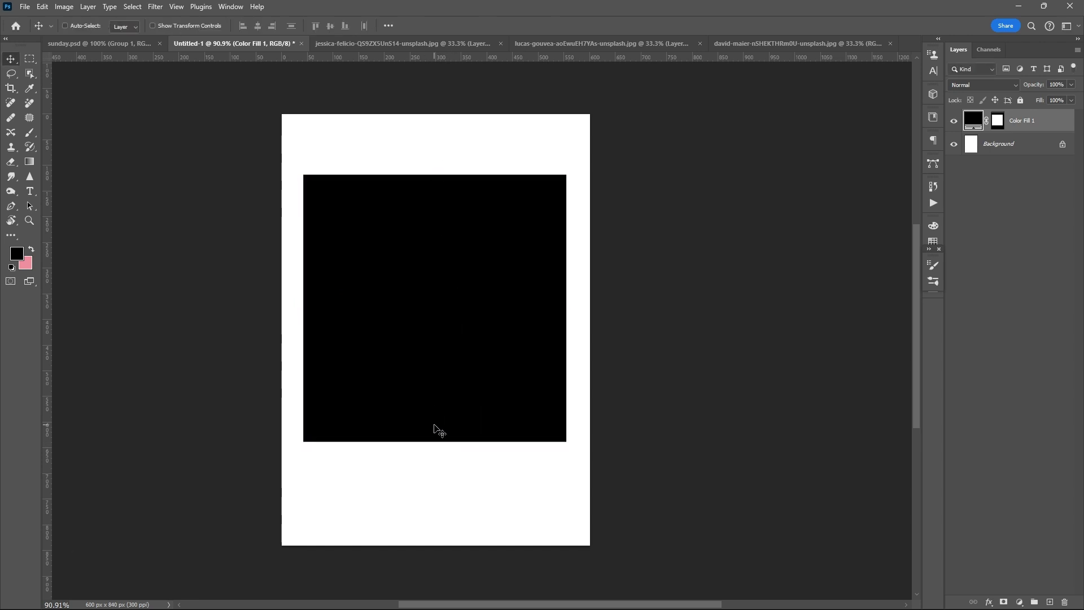
click(745, 48)
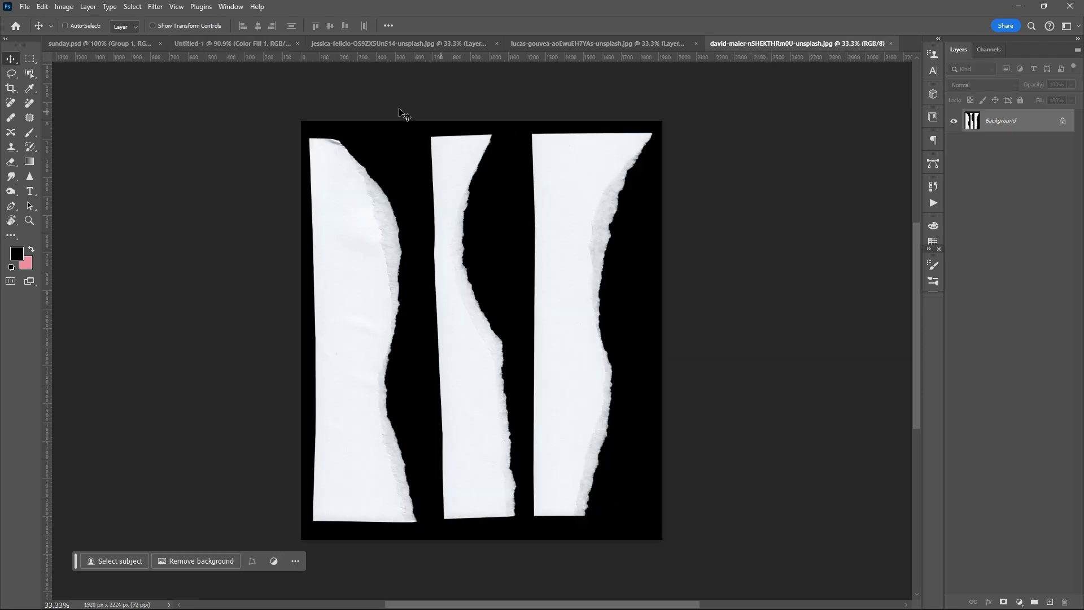
Mask the torn-paper layer so only the left strip remains, using Object Selection.
click(28, 73)
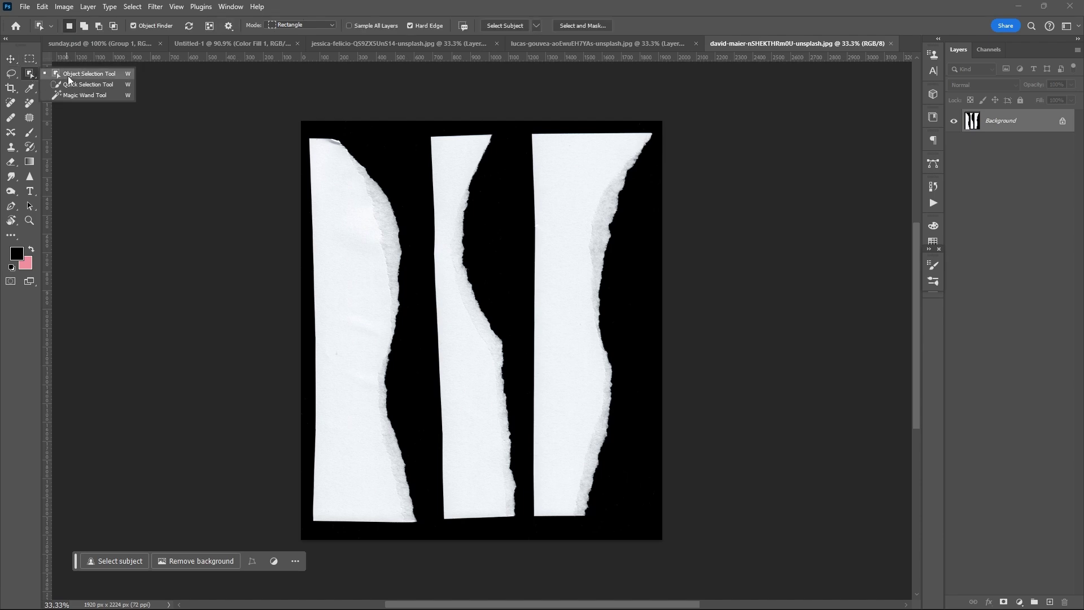
click(69, 76)
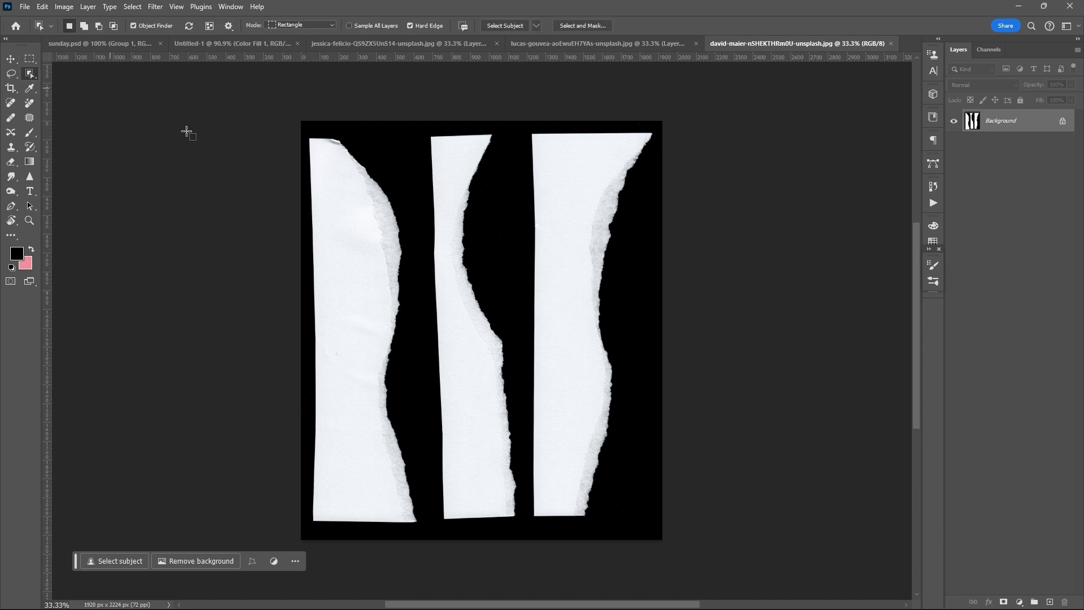
click(350, 255)
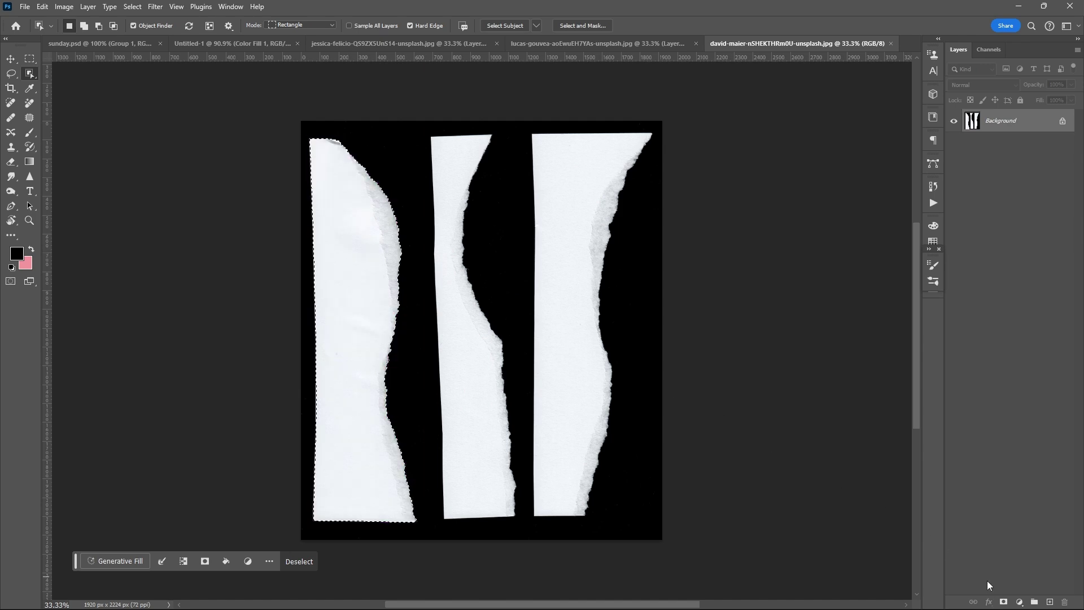
click(1004, 601)
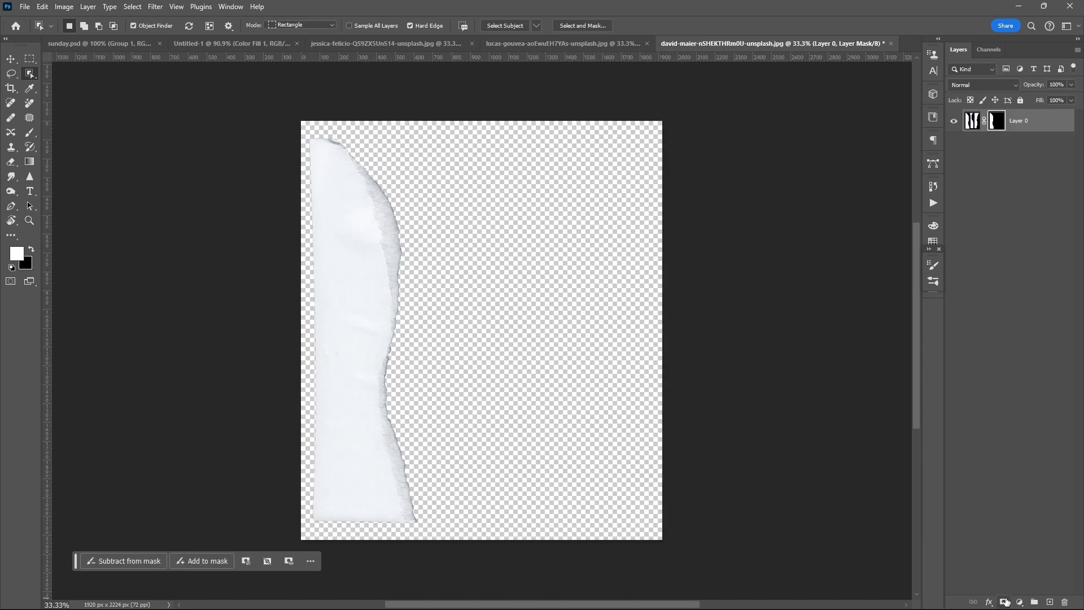
Convert the masked paper layer to a smart object and drag it toward the poster.
right_click(1069, 135)
click(1019, 325)
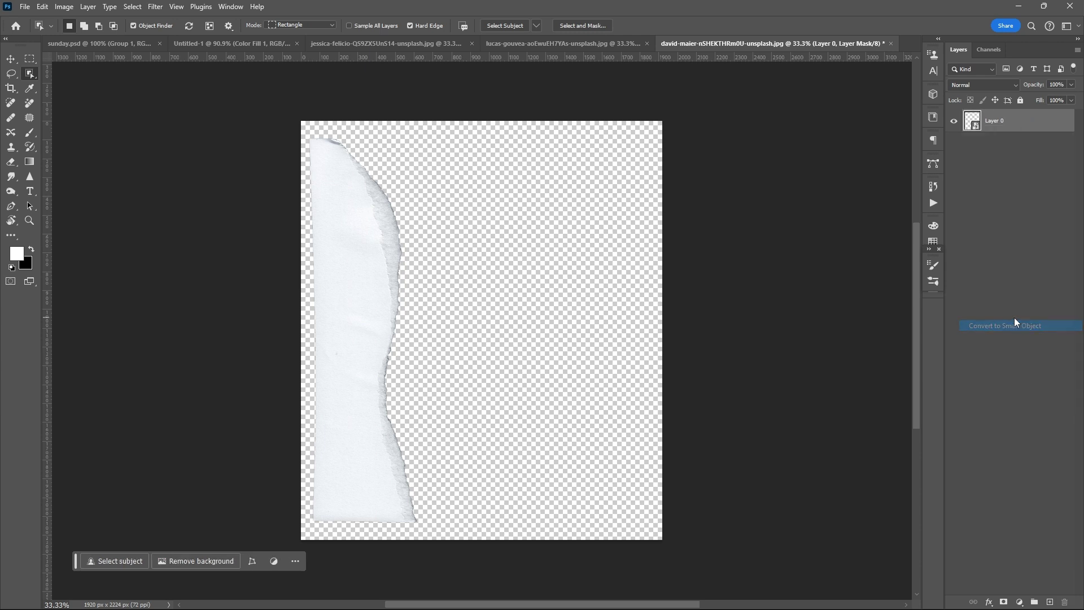
key(v)
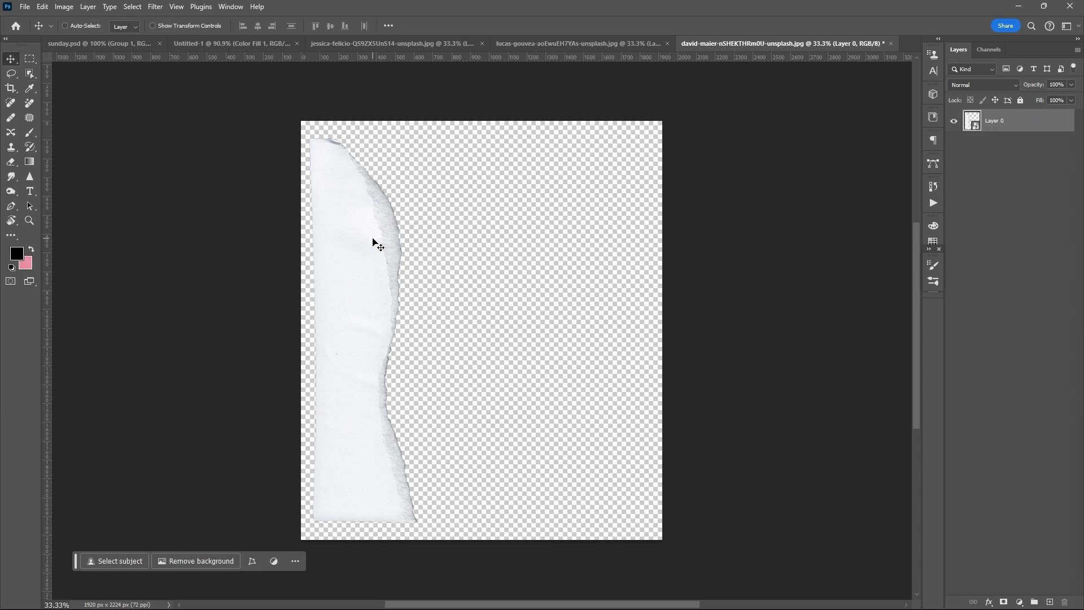
drag(373, 244, 235, 46)
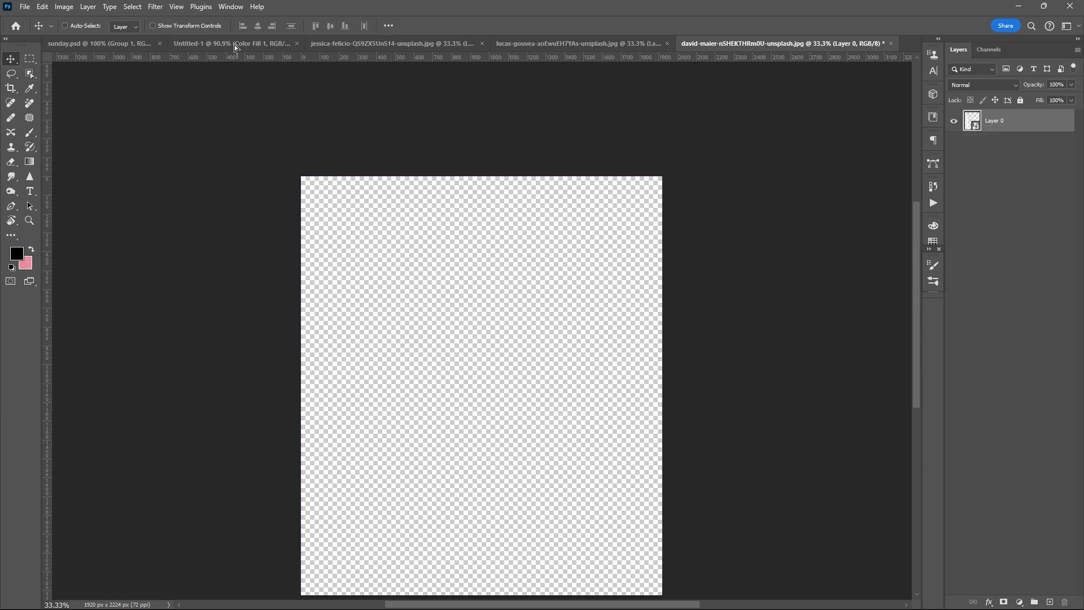
Drop the torn strip into the poster, scale it to a narrow band, and load its outline.
drag(235, 44, 405, 357)
key(ctrl+t)
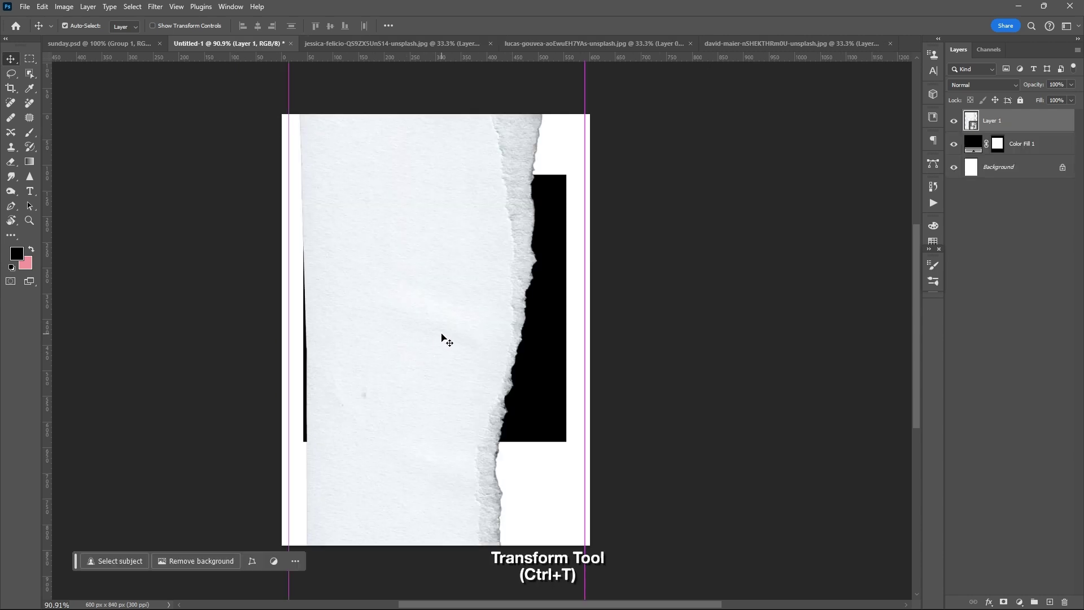
drag(585, 330, 484, 330)
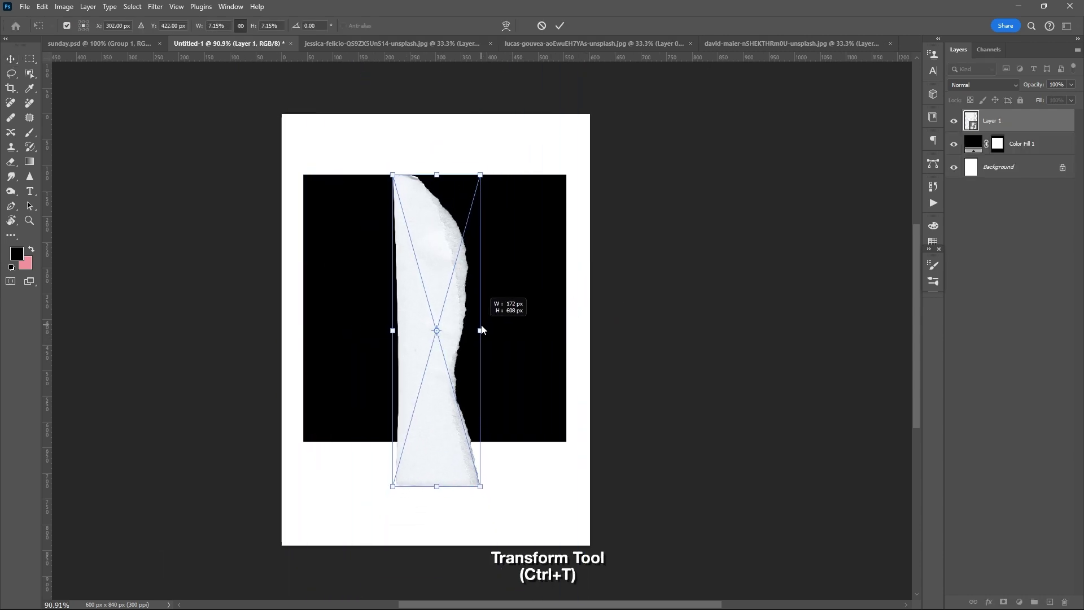
key(Return)
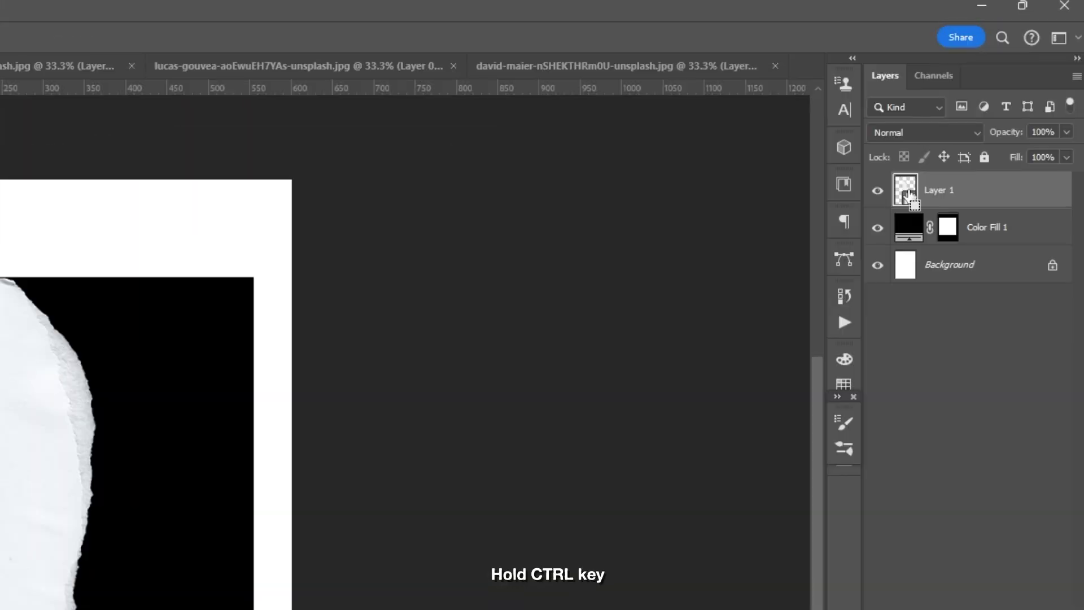
ctrl+click(908, 195)
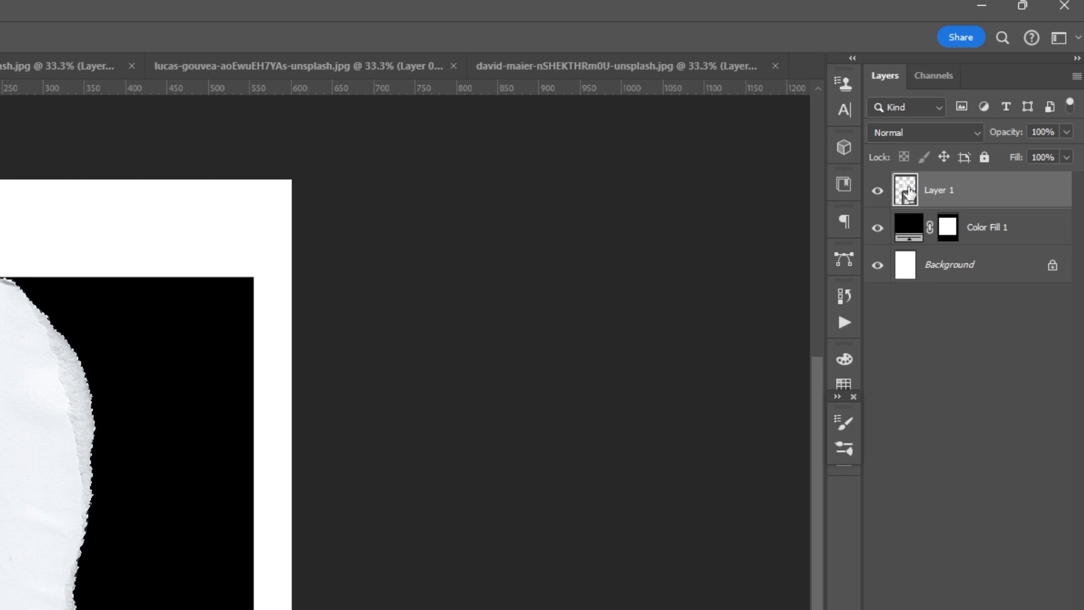
Hide the torn-paper layer and start transforming its loaded selection outline.
click(878, 190)
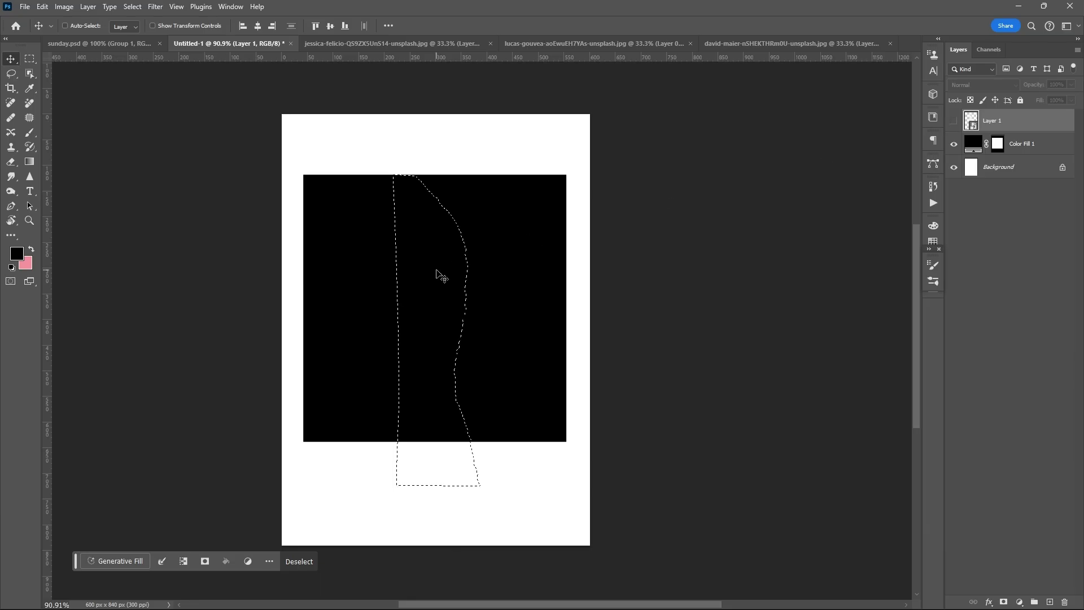
key(w)
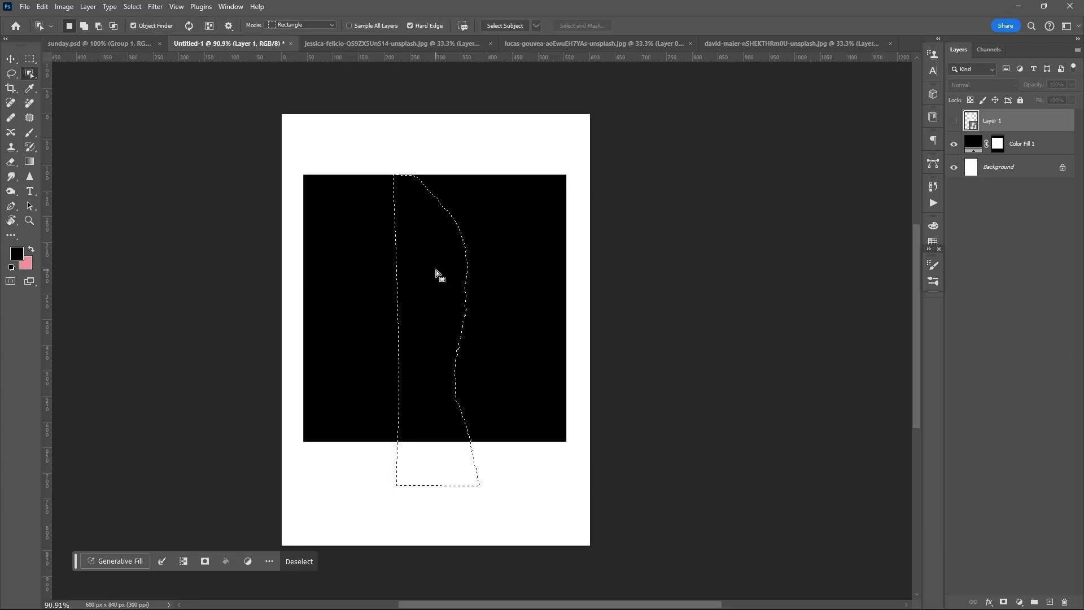
right_click(34, 78)
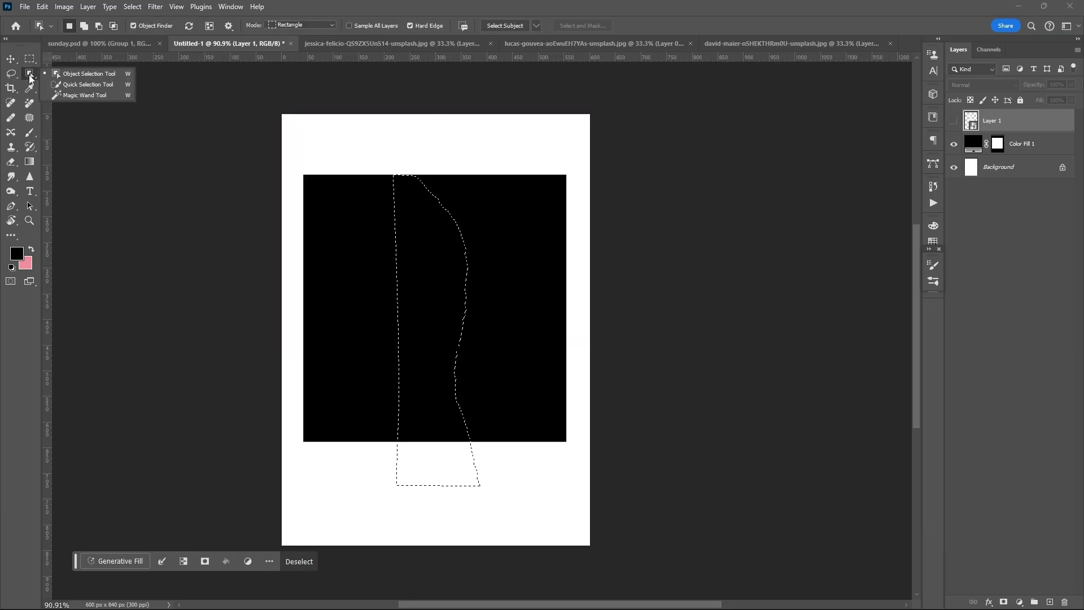
right_click(437, 290)
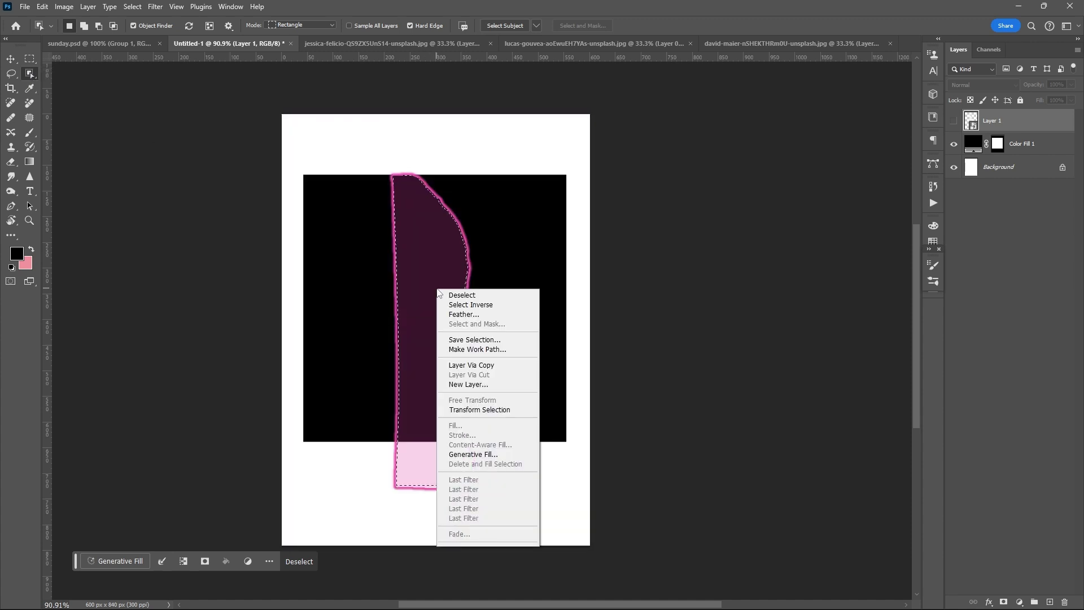
click(479, 410)
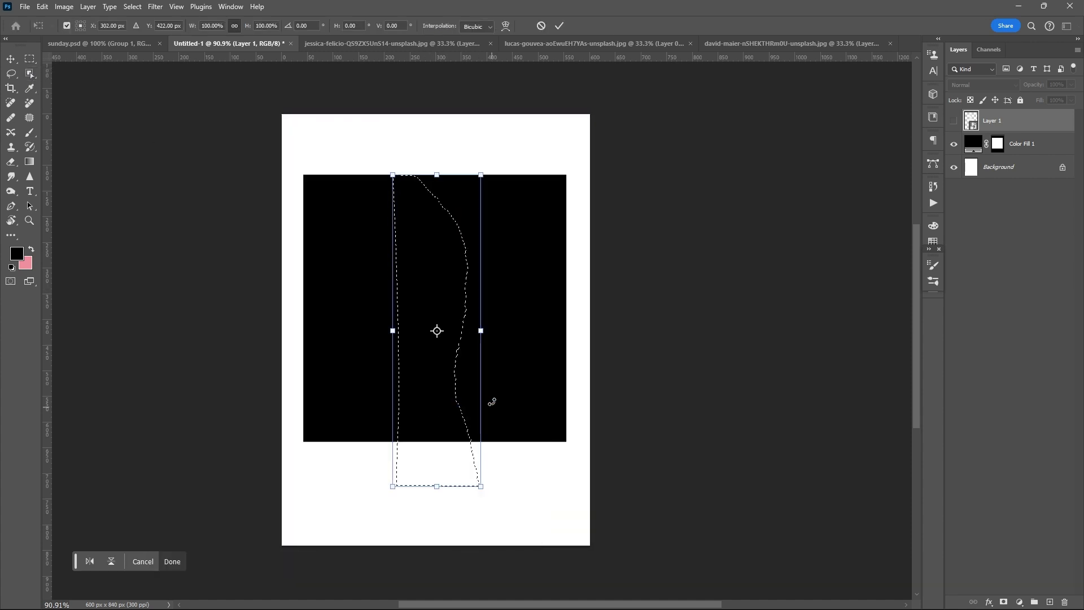
Rotate the torn outline a quarter turn, move it to the frame's bottom, and enlarge it slightly.
drag(504, 325, 429, 255)
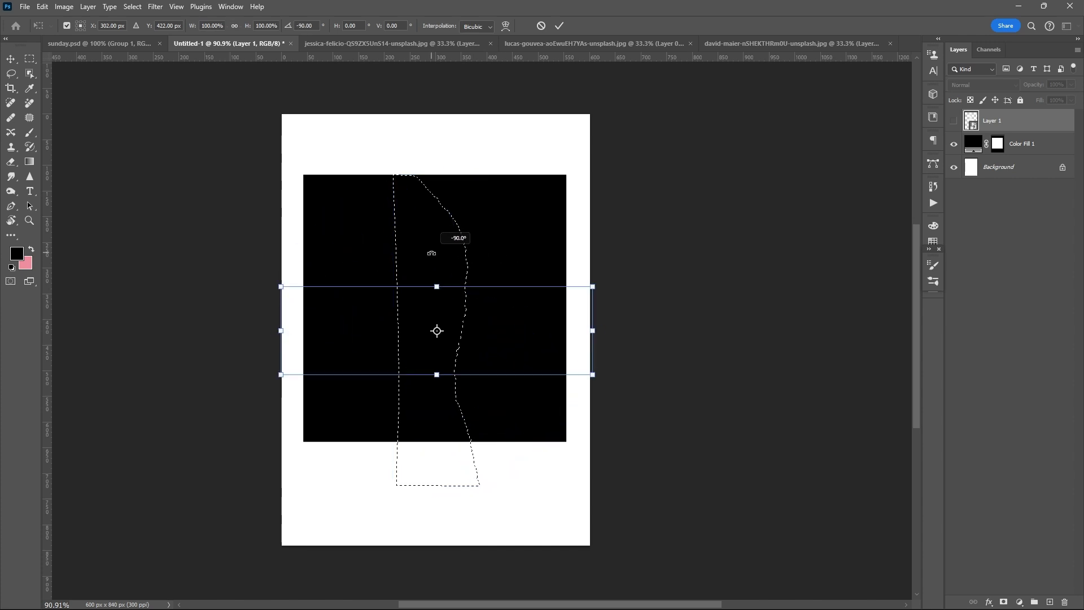
mouse_move(475, 315)
mouse_down()
mouse_move(477, 431)
mouse_move(462, 436)
mouse_up()
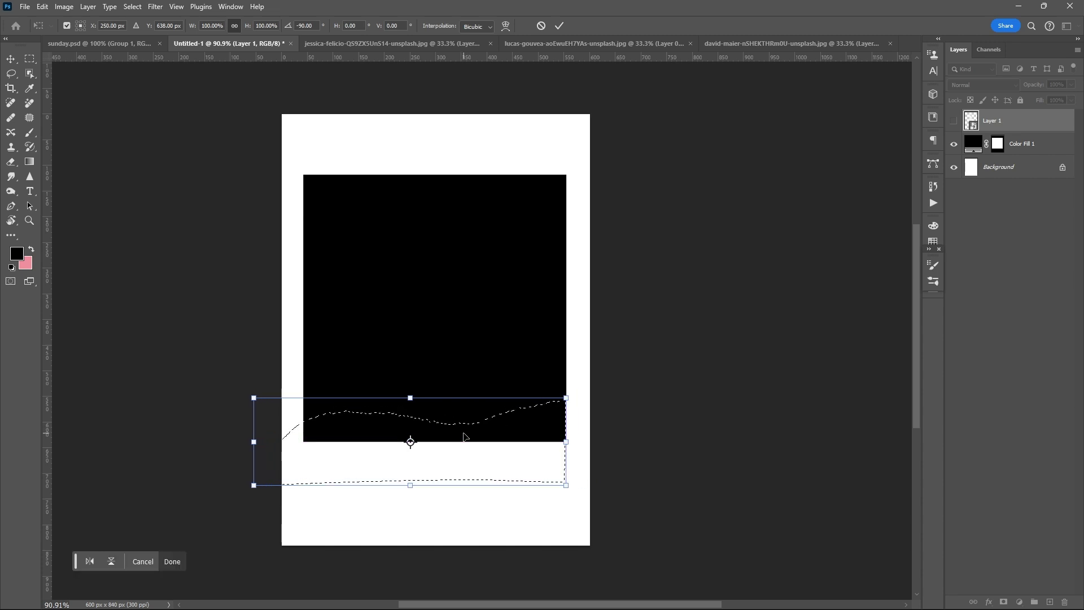
click(475, 439)
drag(566, 485, 546, 474)
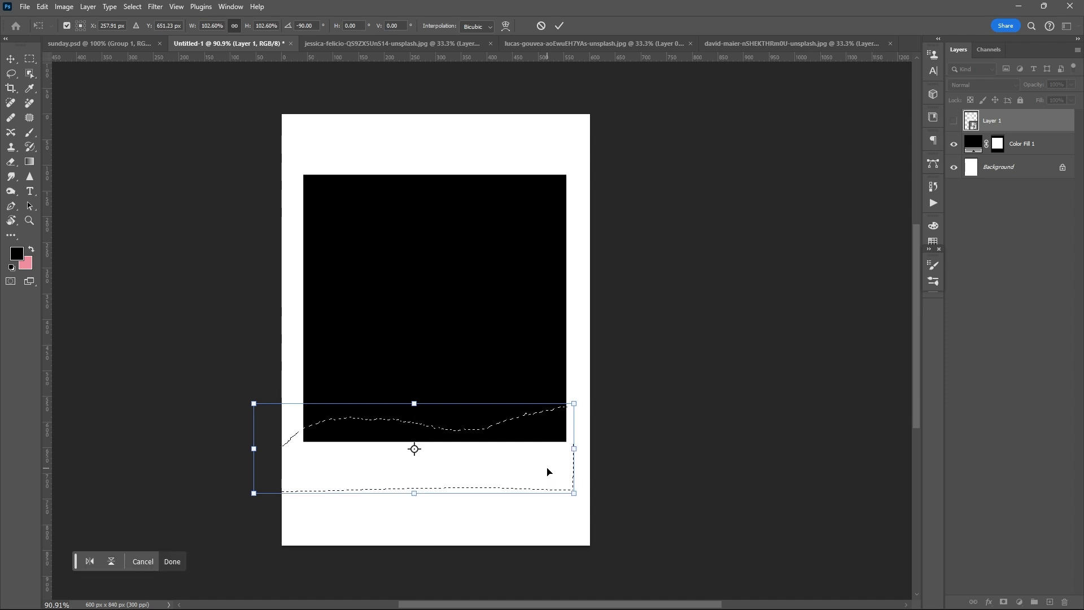
key(Return)
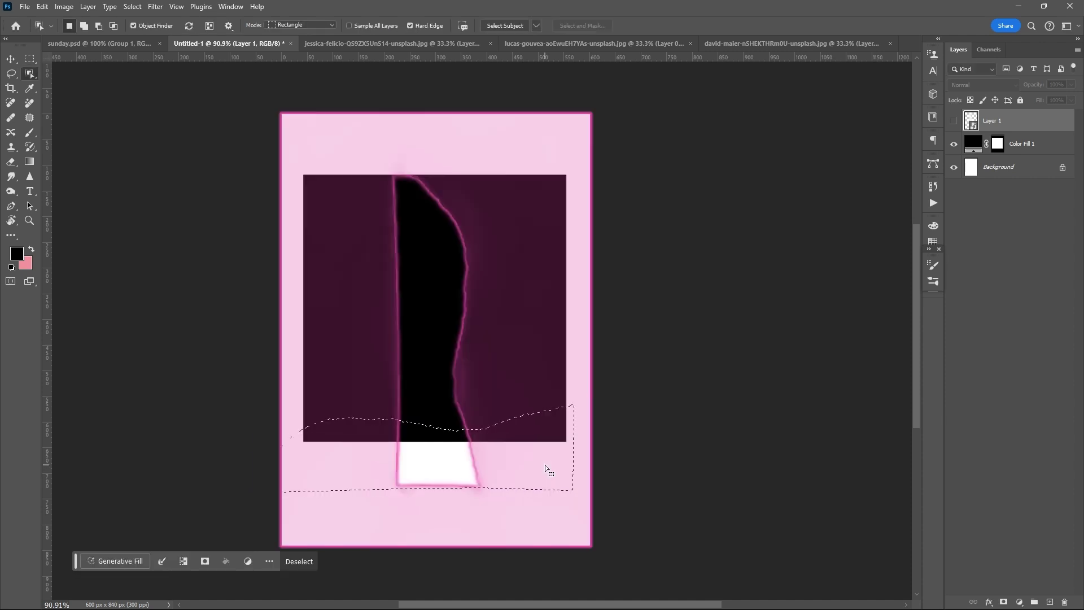
Target the Color Fill 1 mask with black foreground and a 125 px Brush.
click(999, 144)
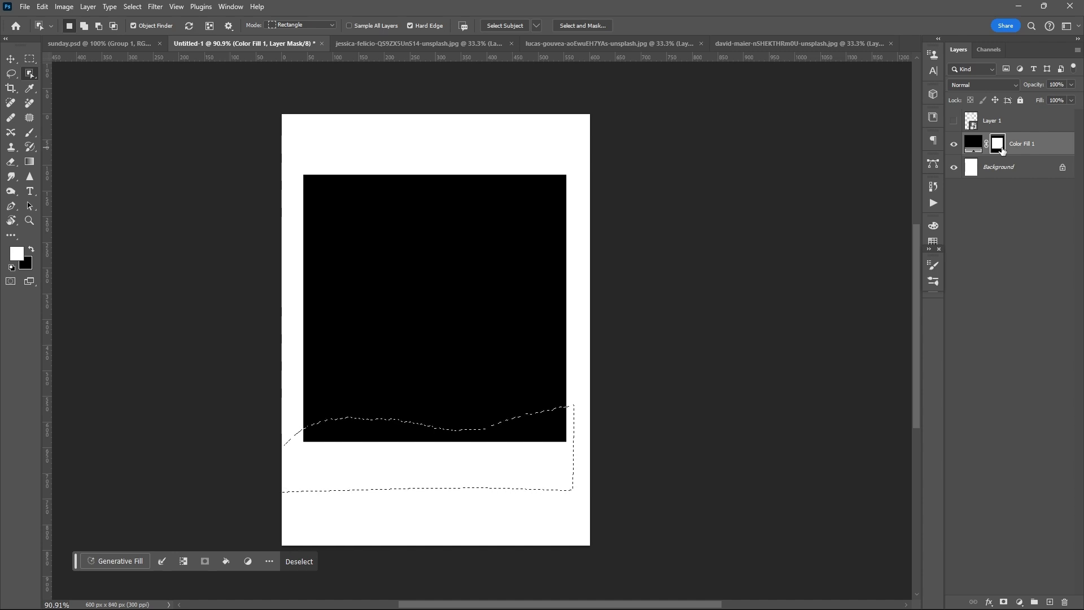
key(x)
key(v)
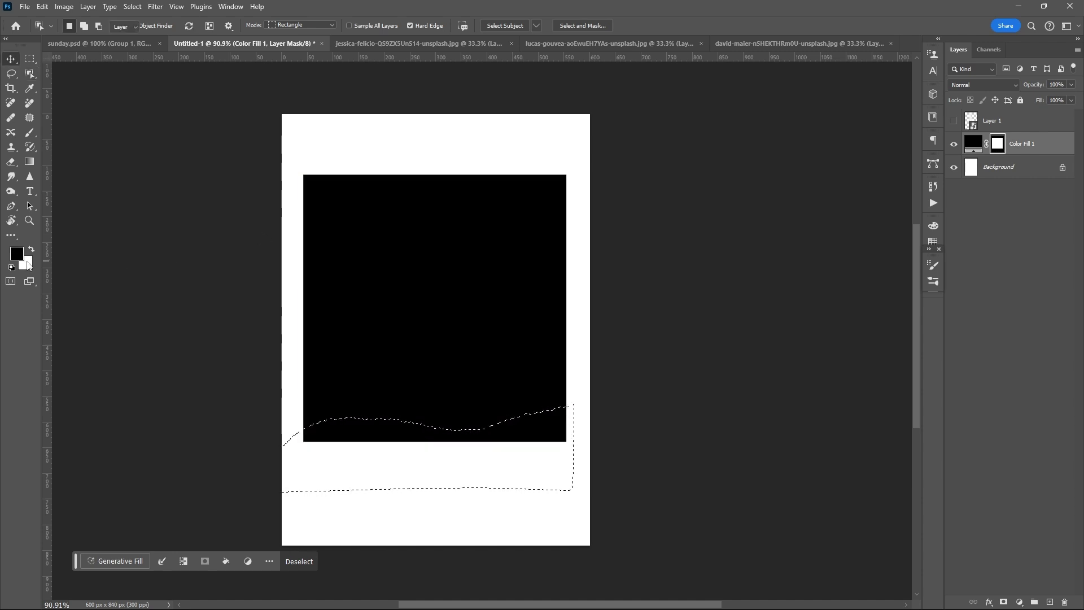
key(b)
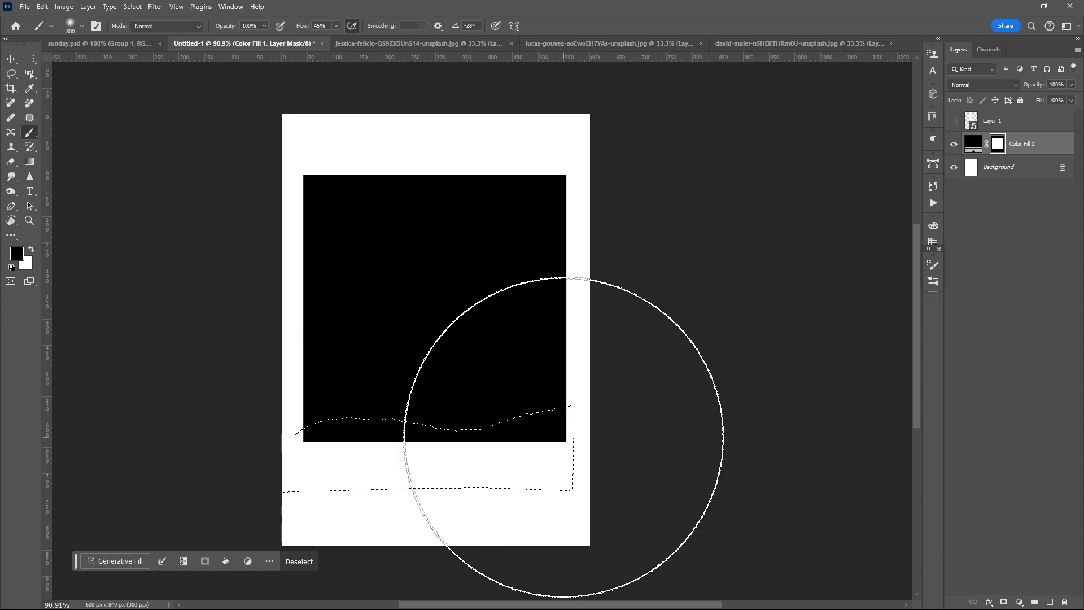
key(bracketleft)
key(bracketleft)
key(bracketleft)
key(bracketleft)
right_click(561, 430)
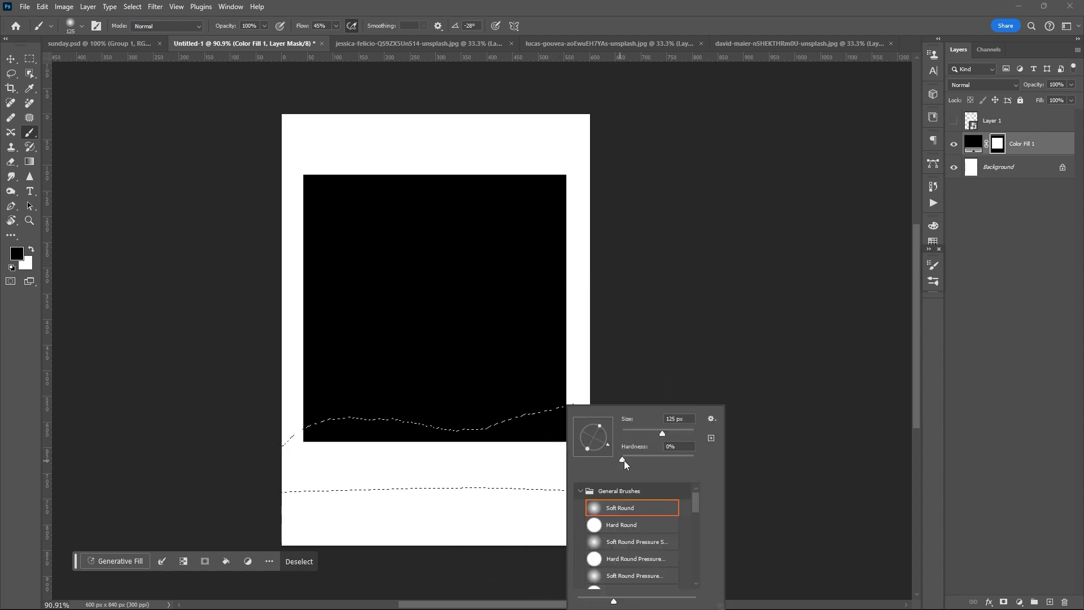
Paint black inside the torn selection on the frame's bottom, then deselect.
drag(508, 449, 335, 379)
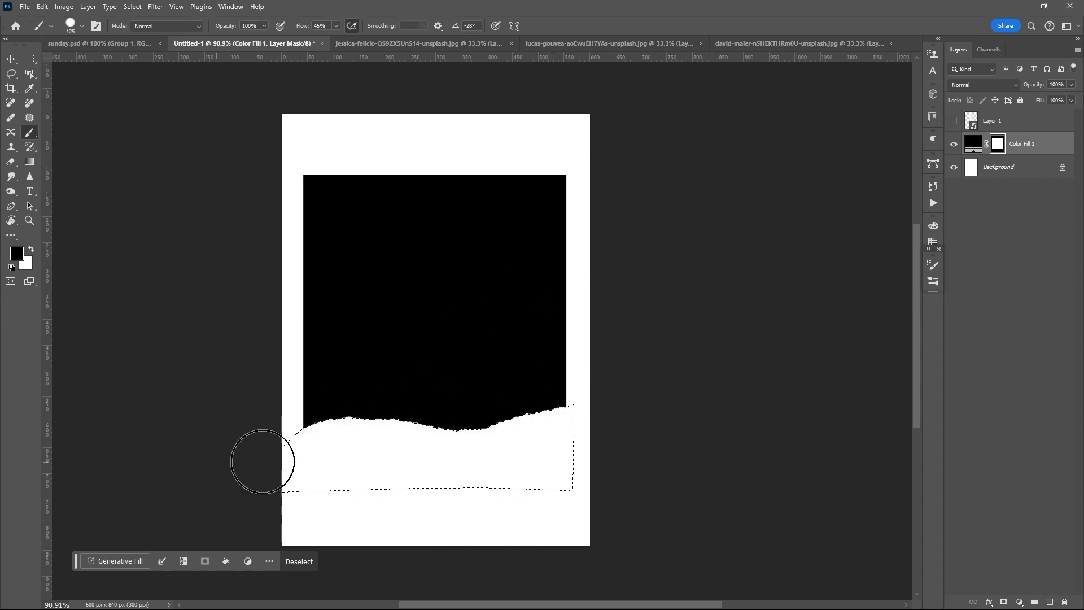
key(ctrl+d)
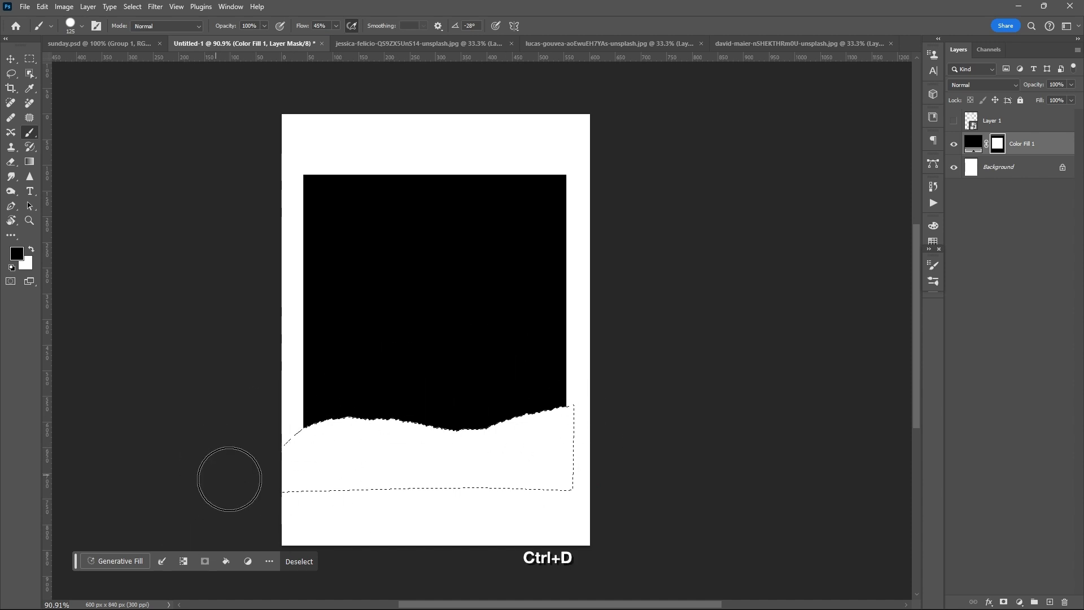
key(ctrl+d)
click(336, 27)
Delete Layer 1 and bring the lucas-gouvea portrait into the poster, clipped to the frame.
key(v)
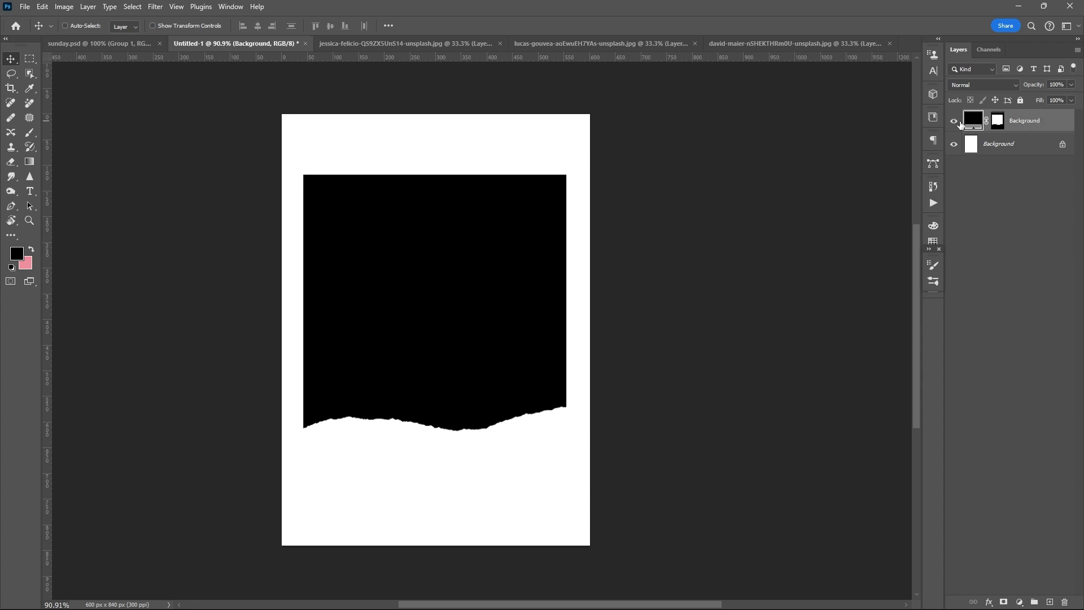
click(375, 48)
click(577, 44)
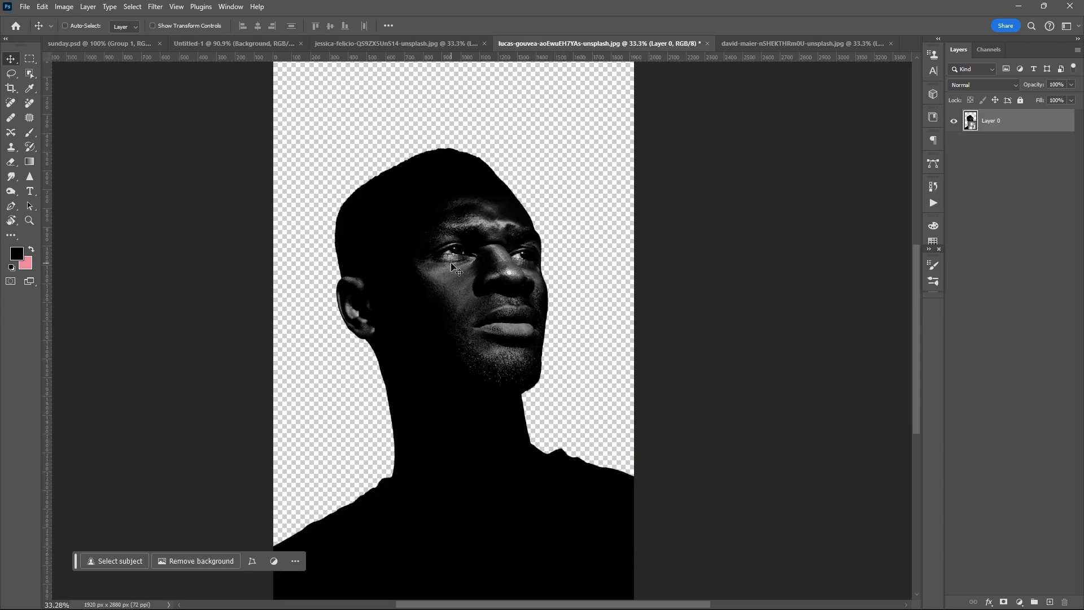
mouse_move(457, 268)
mouse_down()
mouse_move(402, 229)
mouse_move(239, 46)
mouse_move(482, 341)
mouse_move(499, 346)
mouse_up()
right_click(1056, 127)
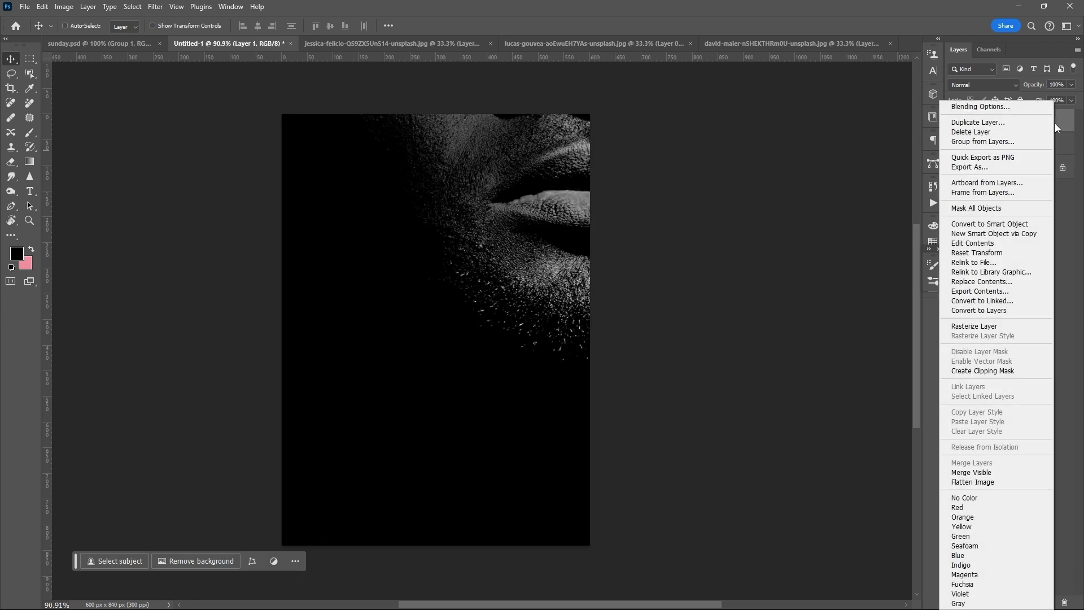
click(1014, 371)
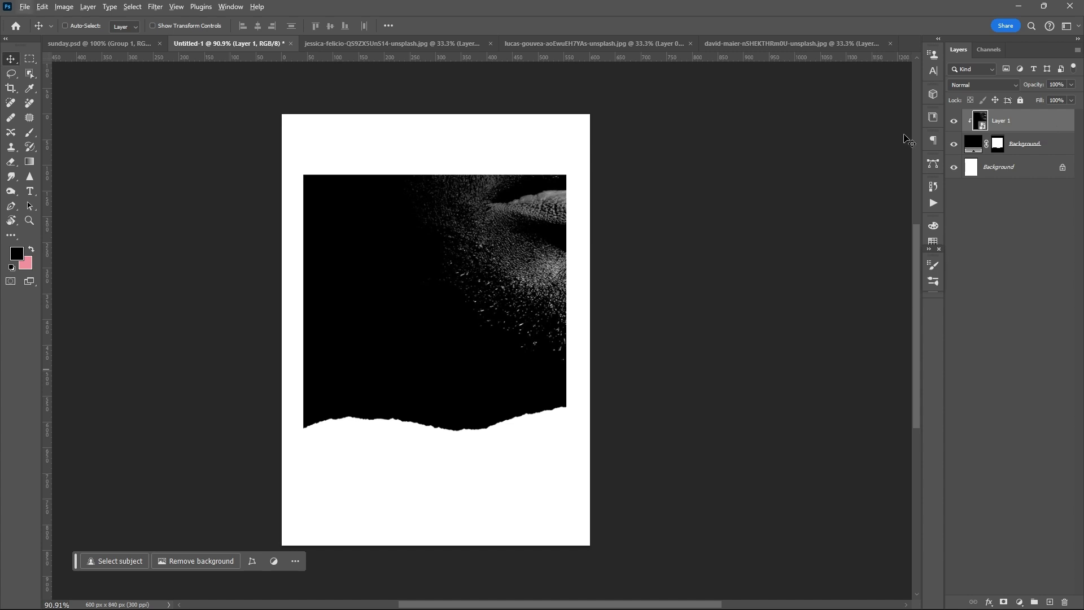
Scale the man's portrait down proportionally, shift it right, and enlarge it slightly to fill the frame.
key(ctrl+t)
scroll(551, 317, down, 3)
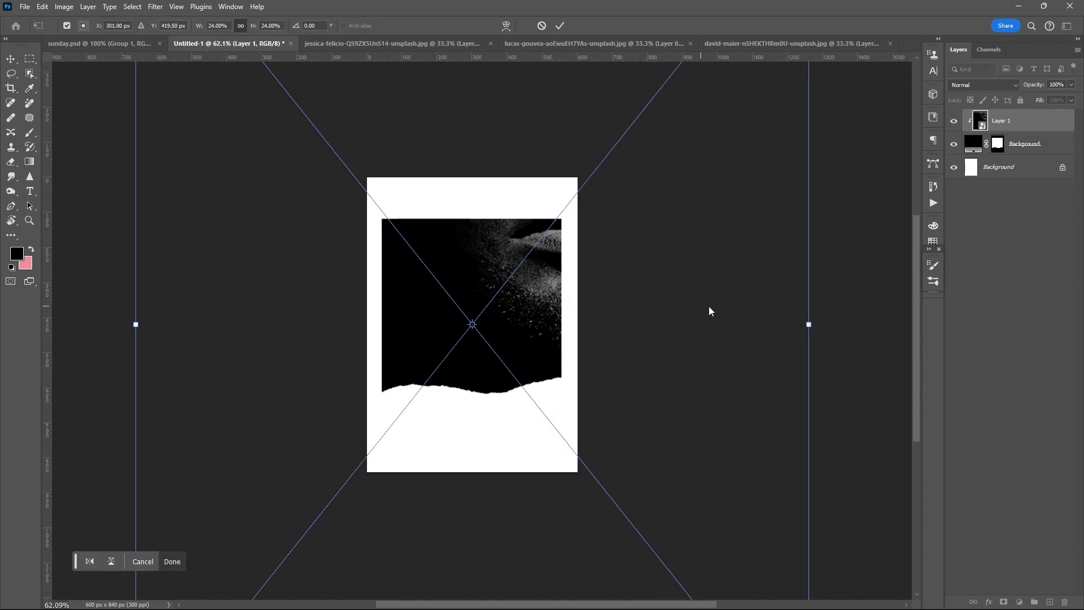
drag(810, 323, 718, 322)
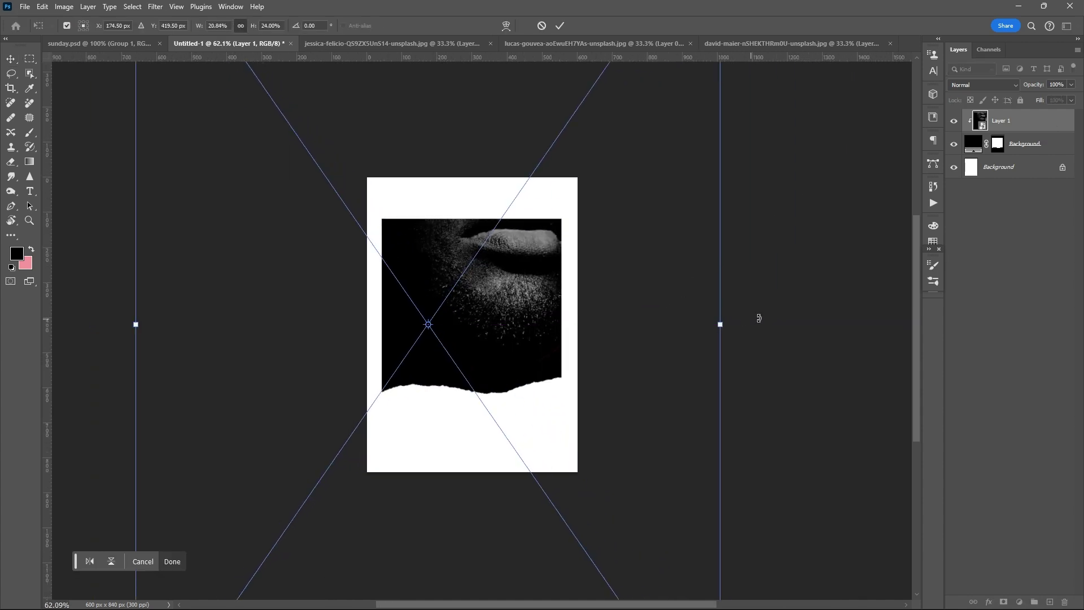
key(ctrl+z)
mouse_move(809, 323)
mouse_down()
mouse_move(568, 322)
mouse_move(584, 323)
mouse_move(585, 335)
mouse_up()
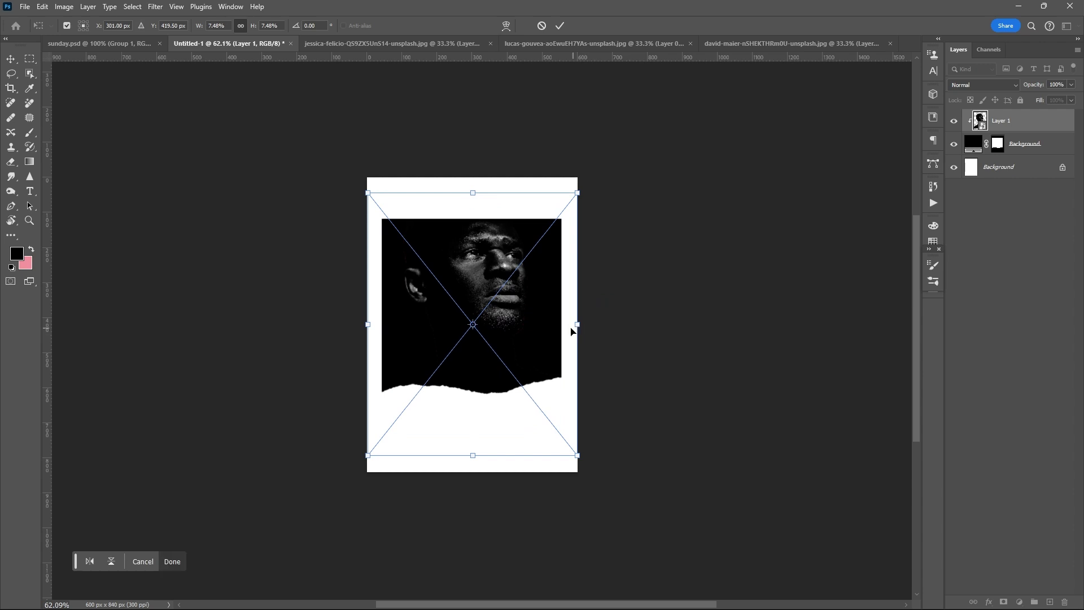
drag(572, 331, 597, 358)
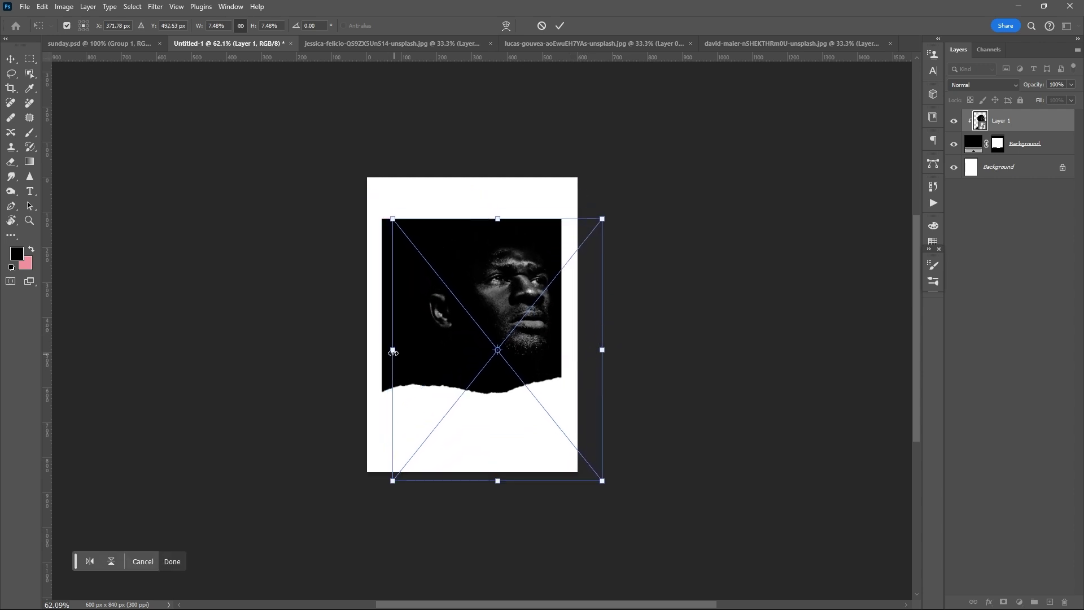
drag(393, 352, 380, 349)
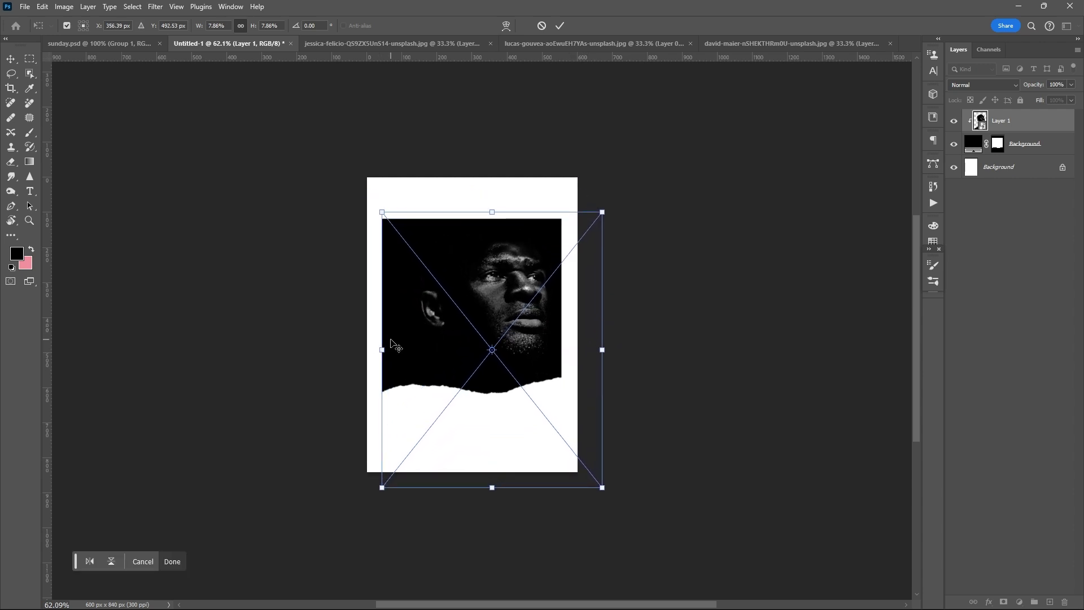
key(Return)
scroll(413, 341, up, 3)
scroll(414, 341, up, 1)
scroll(519, 243, up, 3)
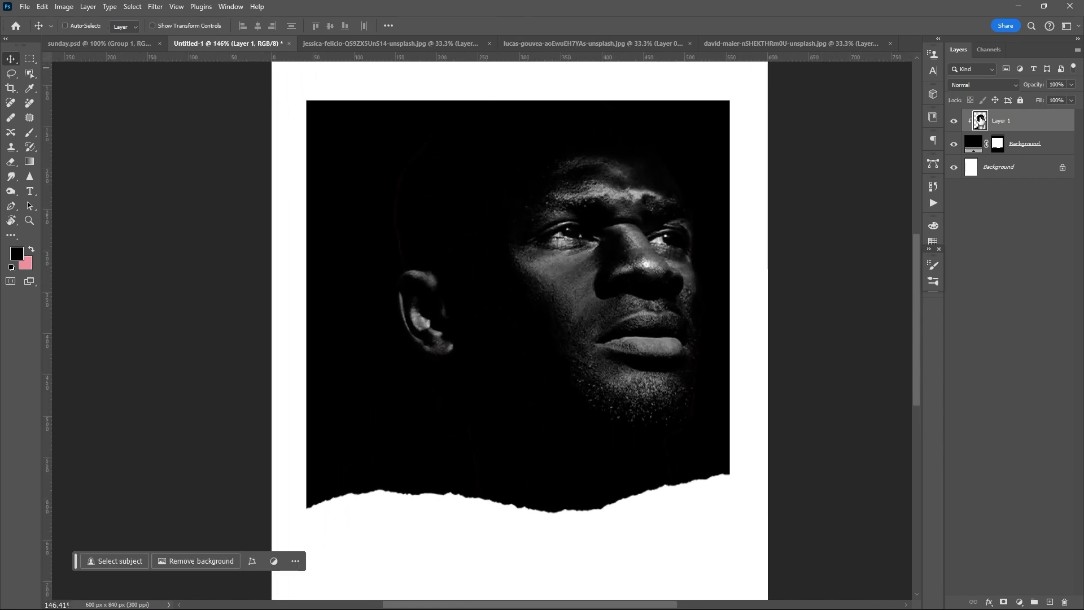
key(ctrl+alt+shift+b)
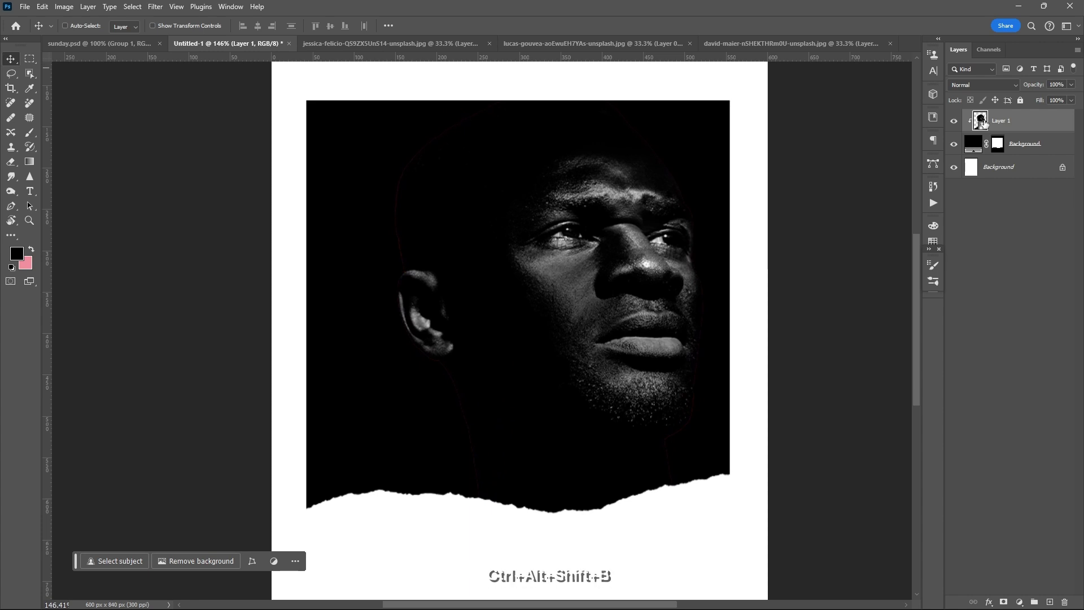
Convert the man's portrait to black and white with Reds -21 and Yellows 34.
key(ctrl+alt+shift+b)
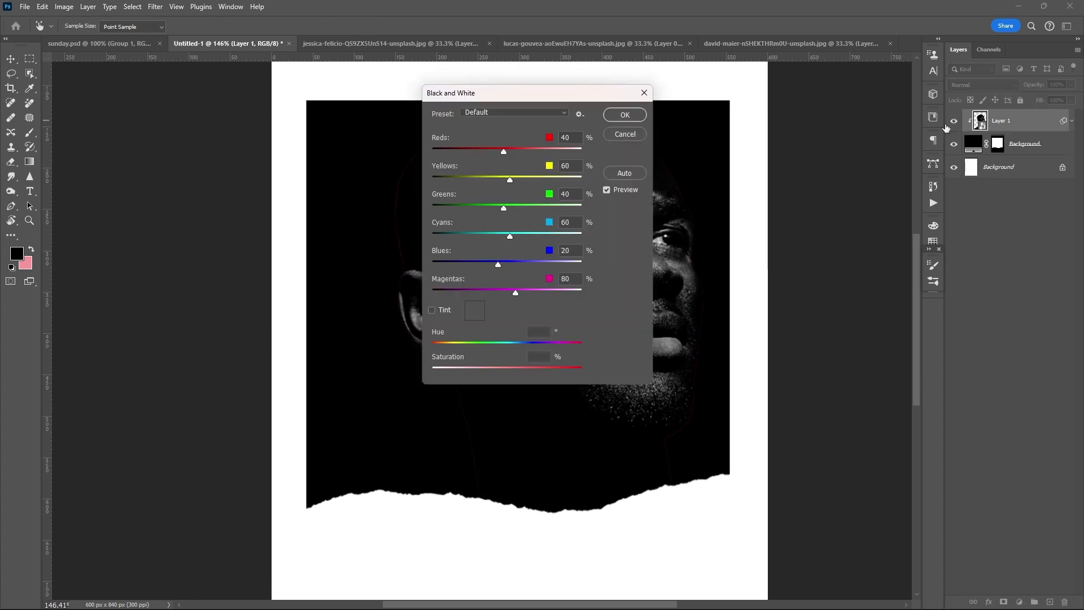
mouse_move(543, 100)
mouse_down()
mouse_move(680, 164)
mouse_move(862, 191)
mouse_up()
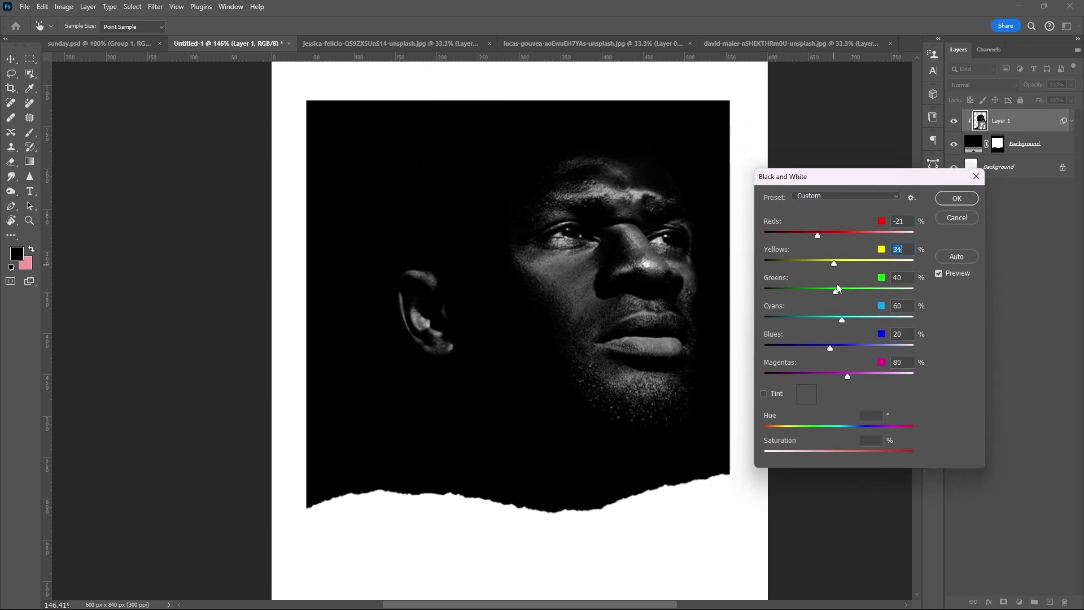
key(Return)
Bring the jessica-felicio profile into the poster and shrink it onto the frame's left side.
click(415, 43)
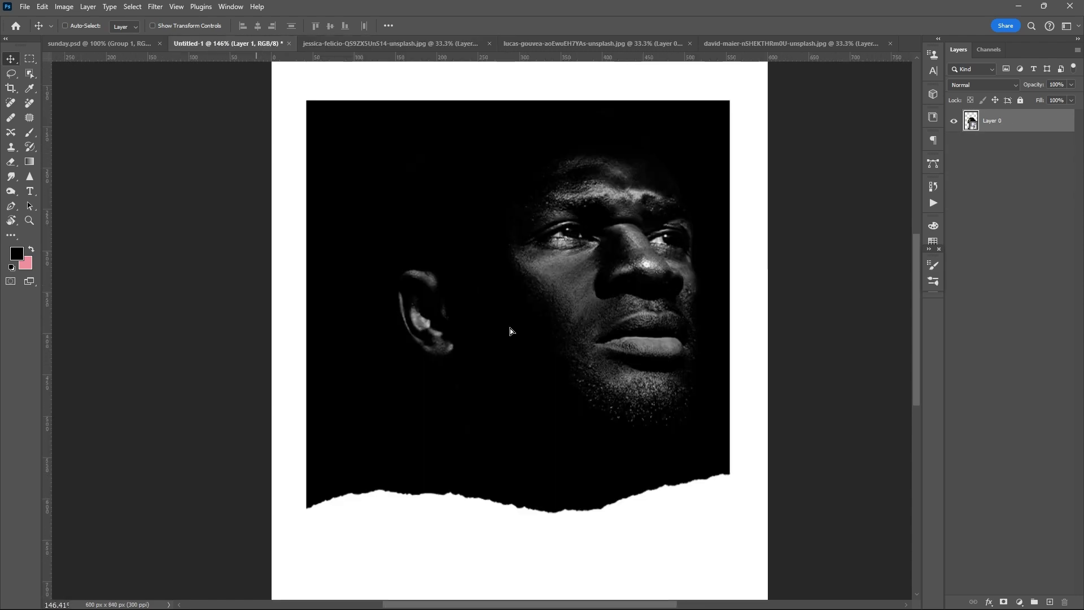
drag(503, 315, 510, 327)
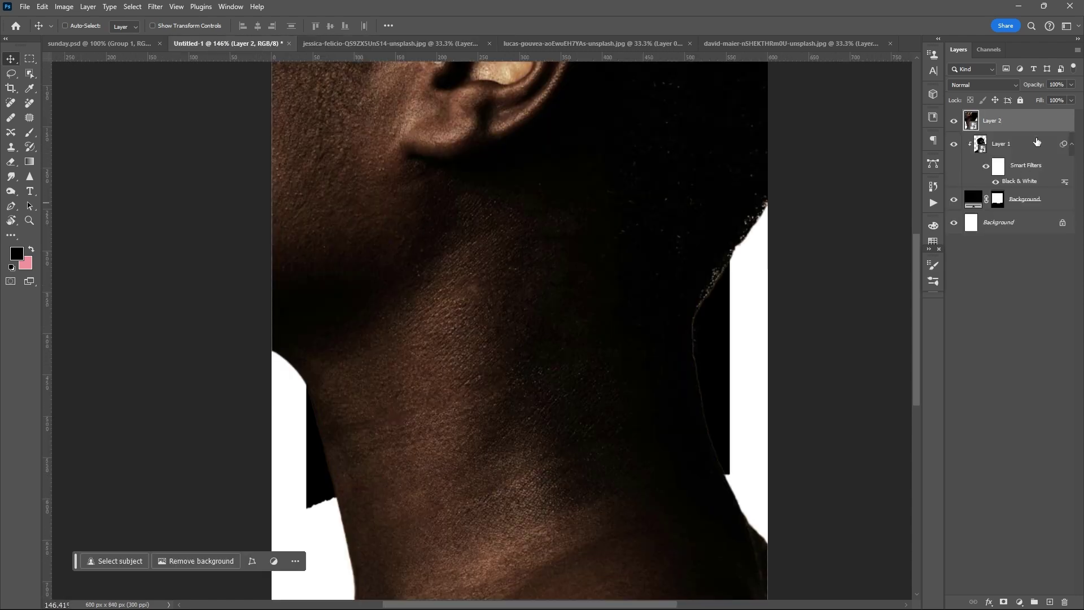
right_click(1038, 143)
key(Escape)
key(ctrl+0)
key(ctrl+t)
mouse_move(890, 330)
mouse_down()
mouse_move(686, 333)
mouse_move(642, 320)
mouse_up()
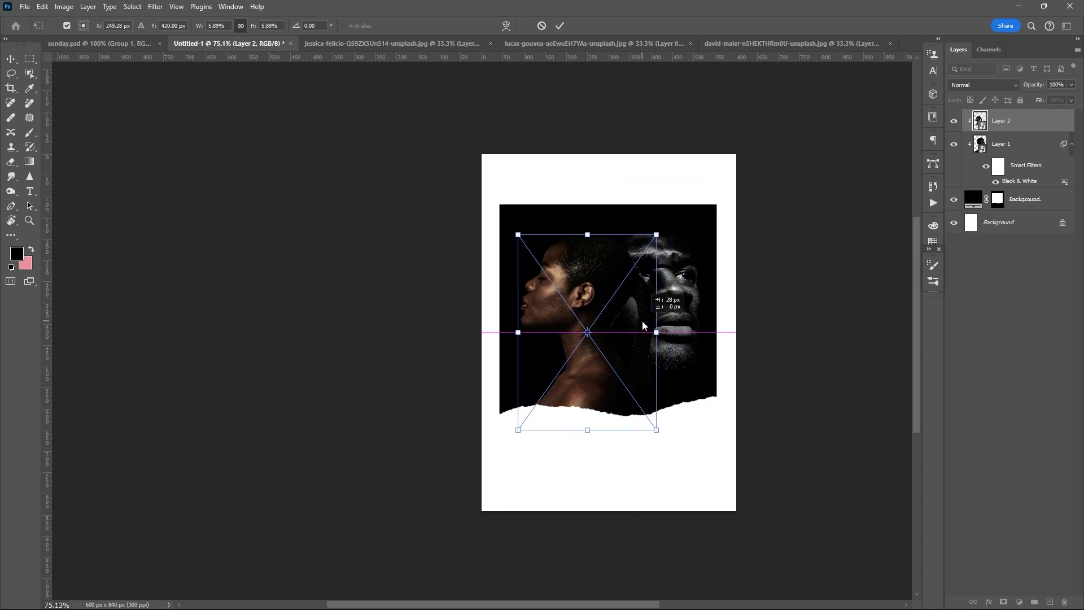
key(Return)
scroll(565, 208, up, 2)
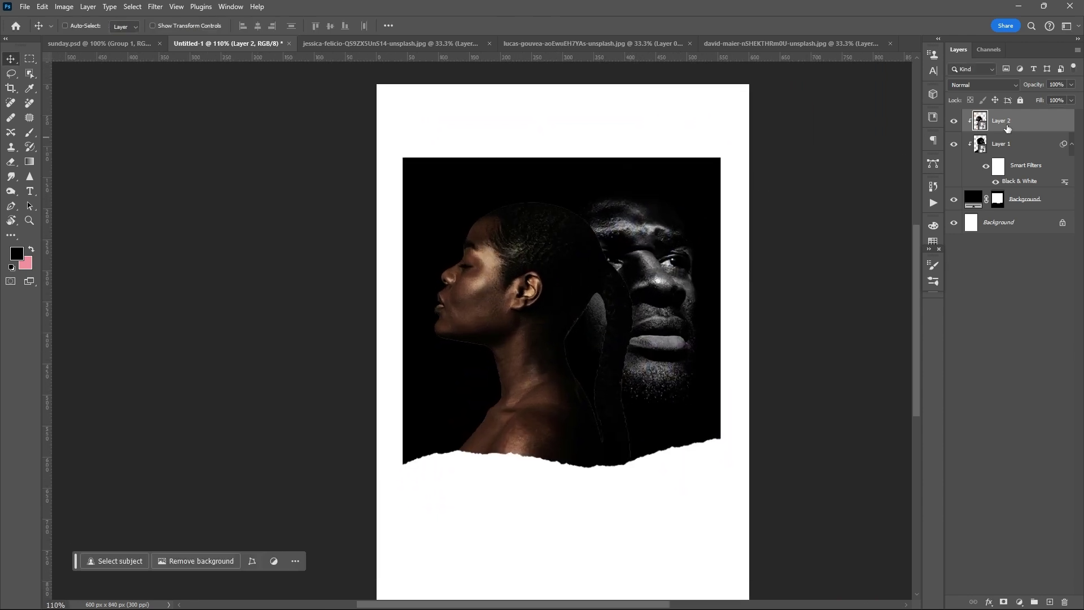
Convert the woman's profile to black and white with Reds at 96.
key(ctrl+alt+shift+b)
mouse_move(835, 235)
mouse_down()
mouse_move(815, 234)
mouse_move(826, 263)
mouse_up()
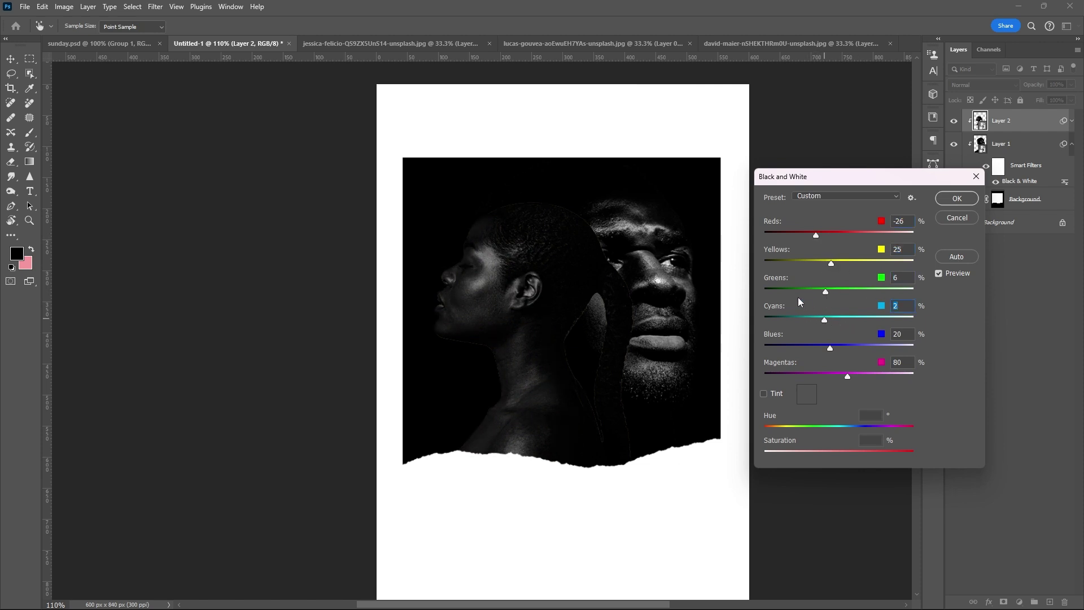
drag(816, 235, 850, 240)
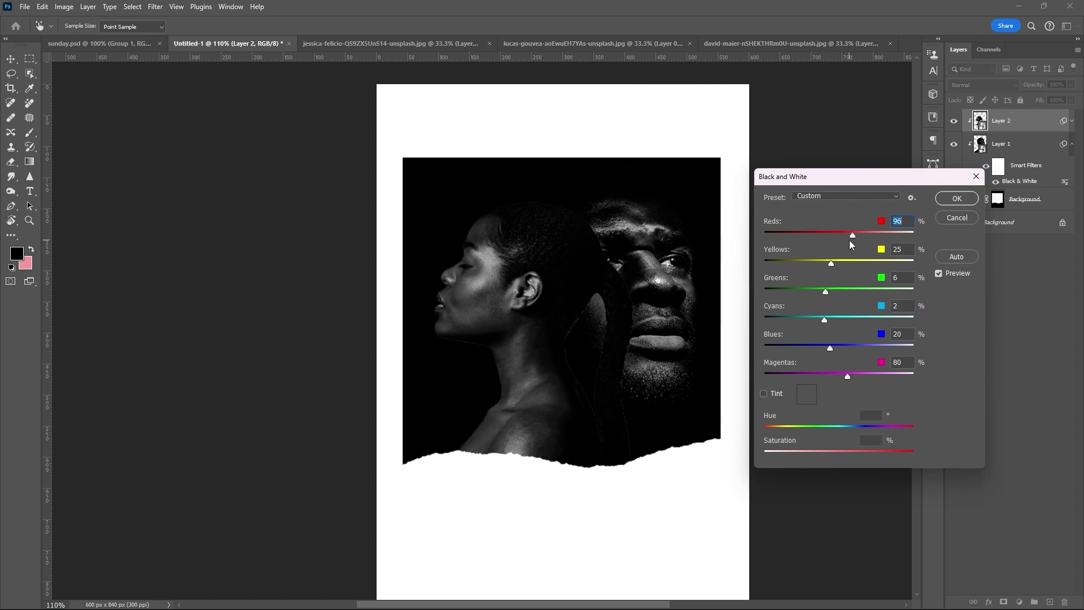
key(Return)
Mask Layer 2, painting out the woman's hair and chin area with a soft black brush.
click(1003, 602)
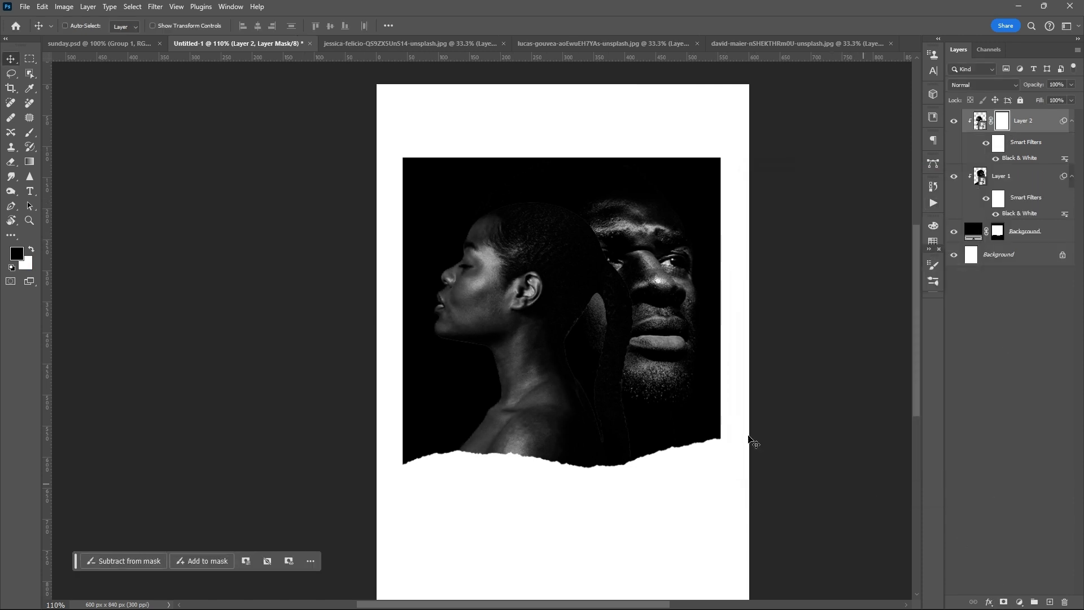
key(b)
right_click(652, 267)
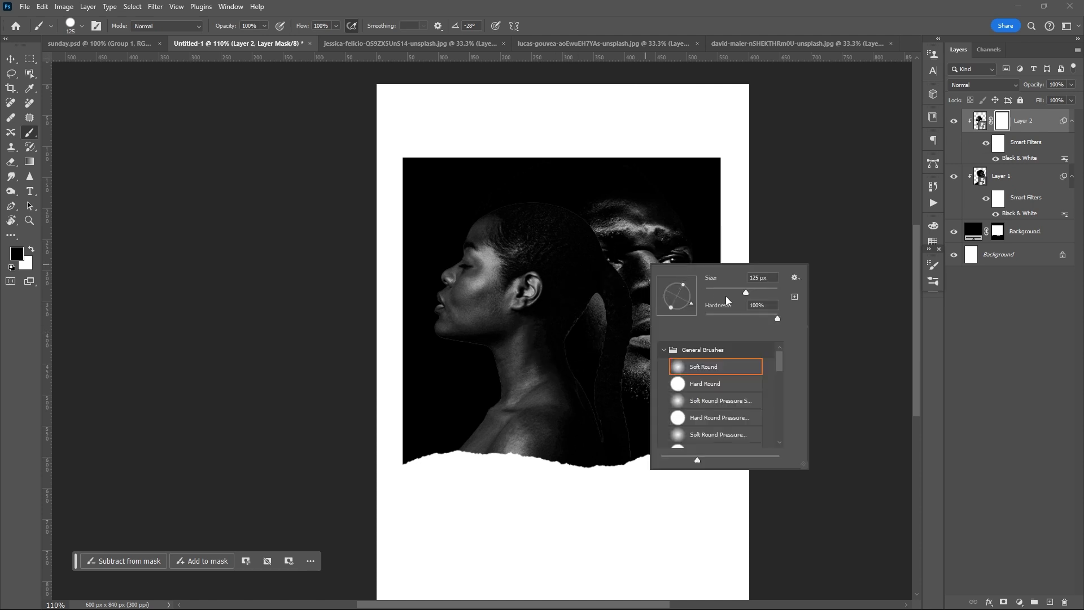
key(Return)
drag(616, 206, 636, 269)
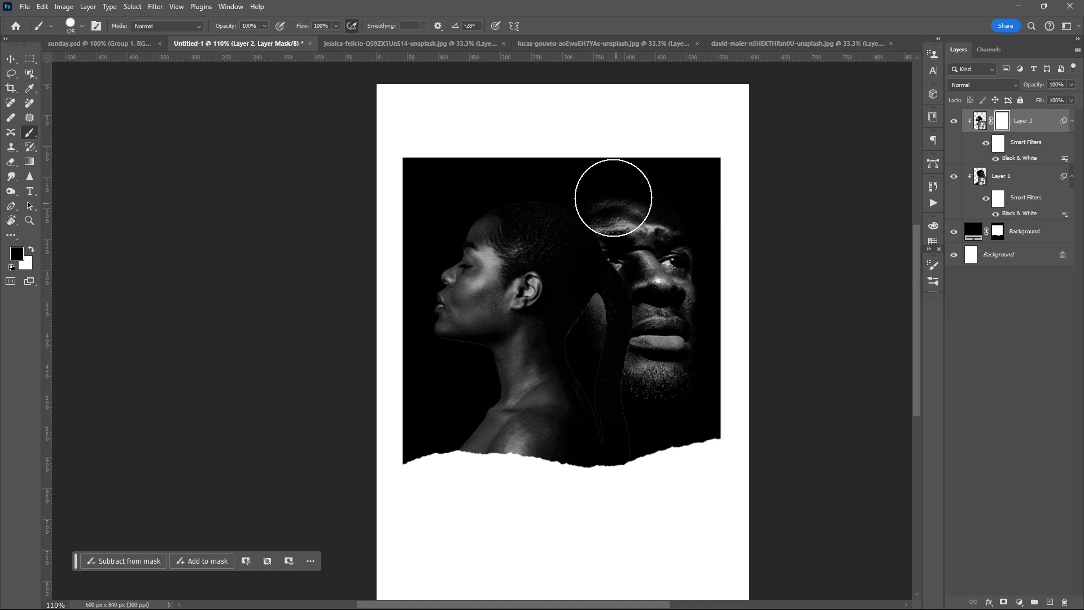
right_click(638, 269)
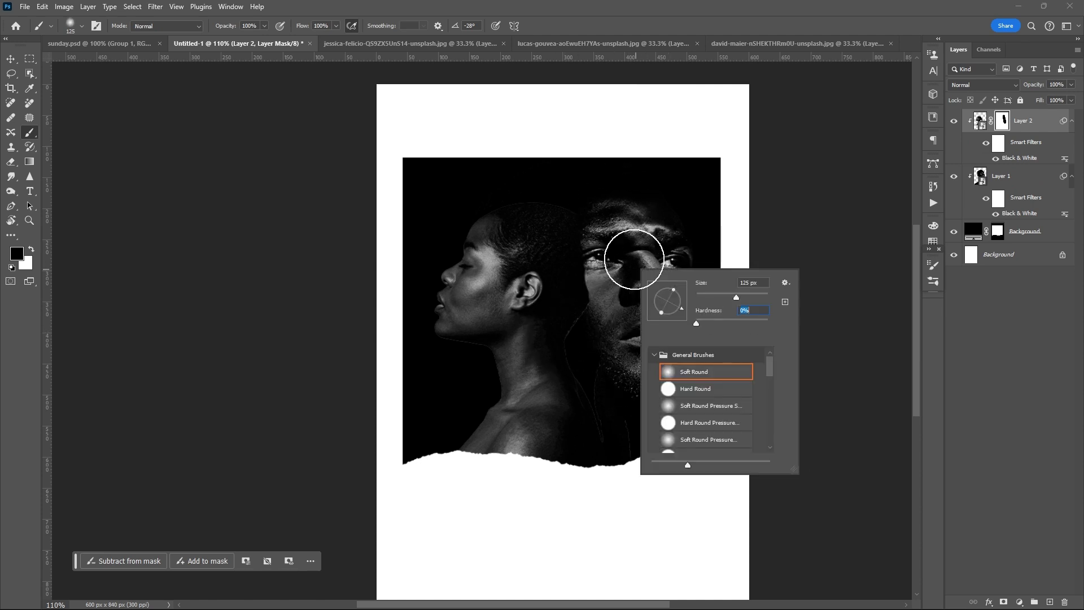
key(Return)
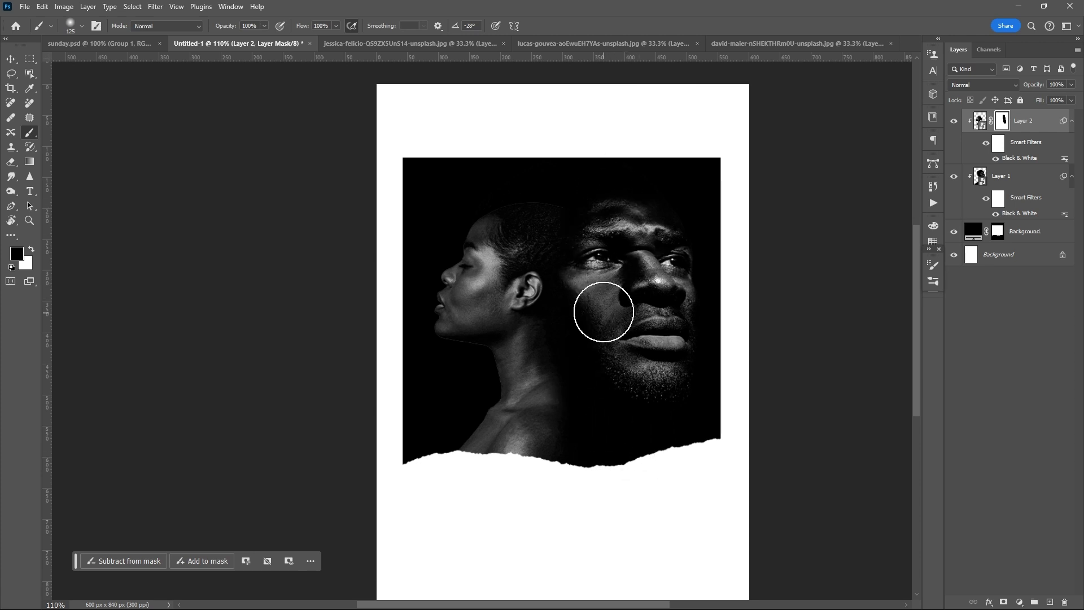
drag(588, 440, 600, 372)
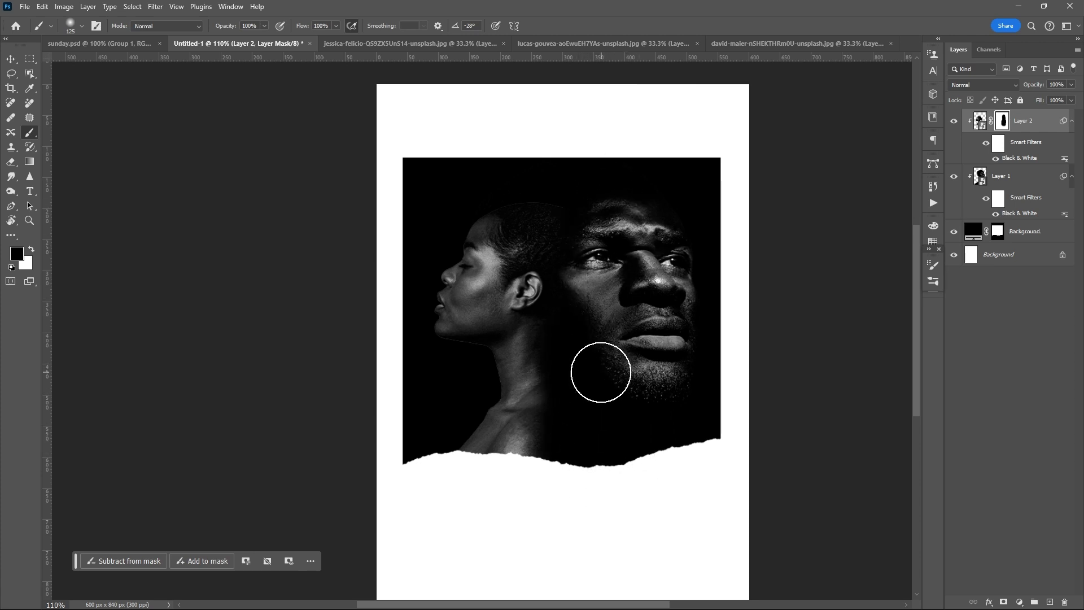
Paint the woman's neck back in white on the mask and nudge her profile up-left.
key(v)
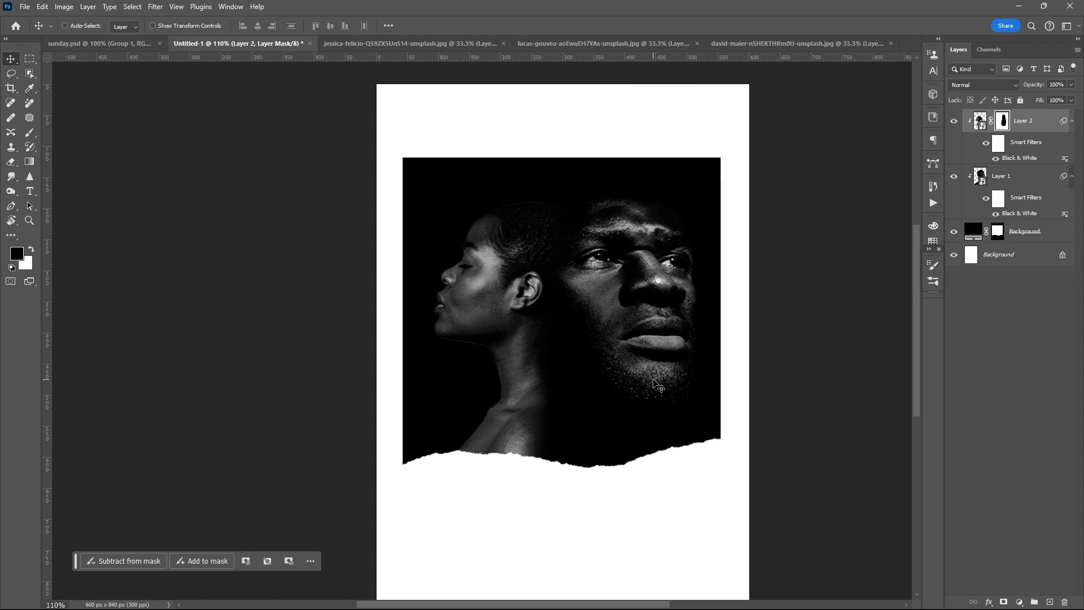
key(b)
key(x)
drag(537, 382, 526, 438)
key(v)
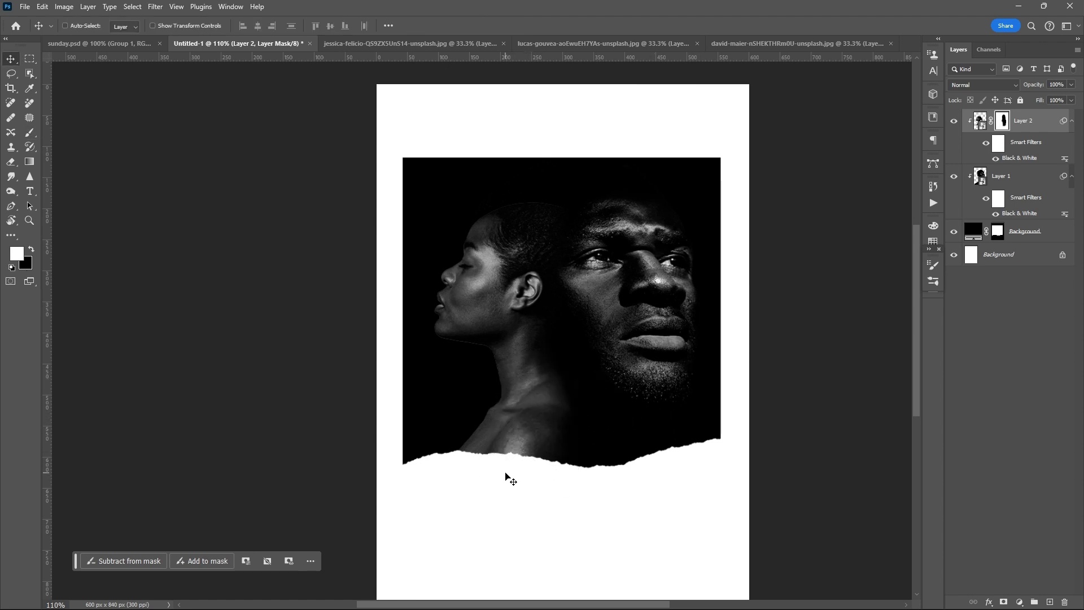
drag(553, 313, 551, 322)
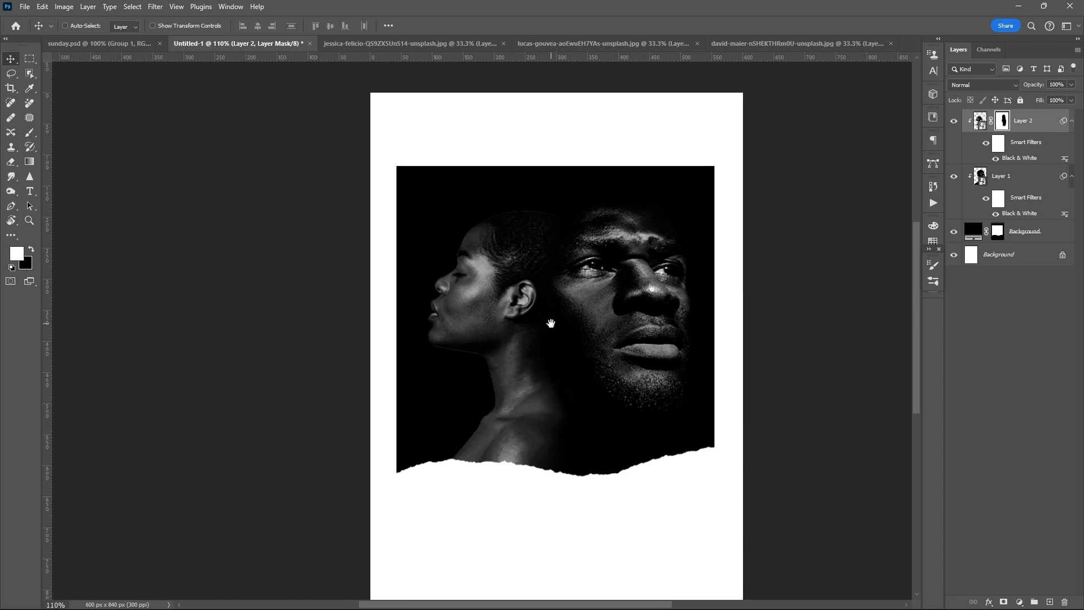
drag(503, 253, 498, 246)
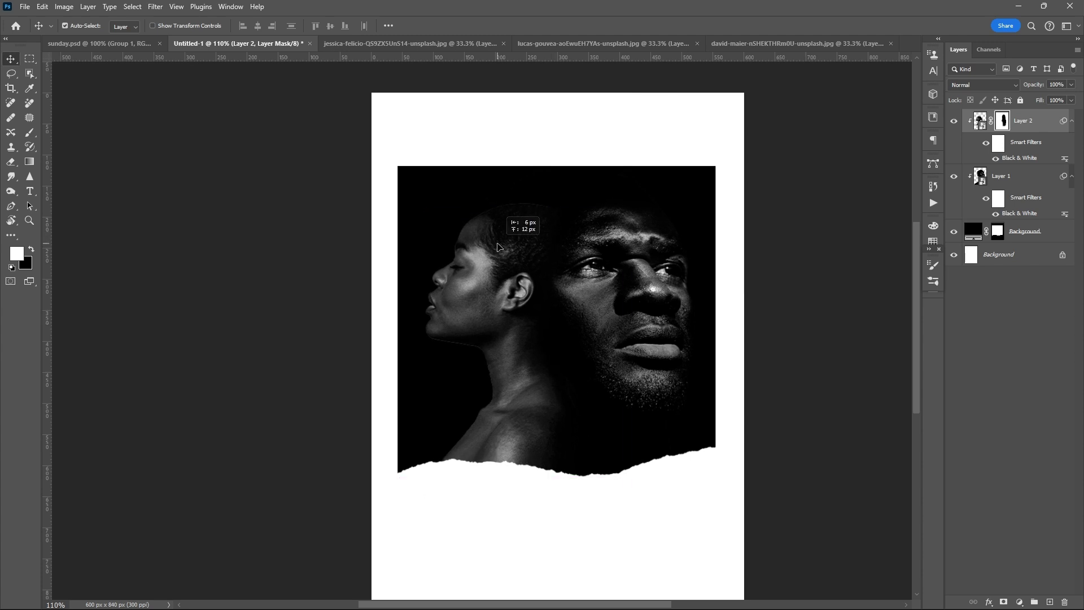
drag(498, 246, 498, 244)
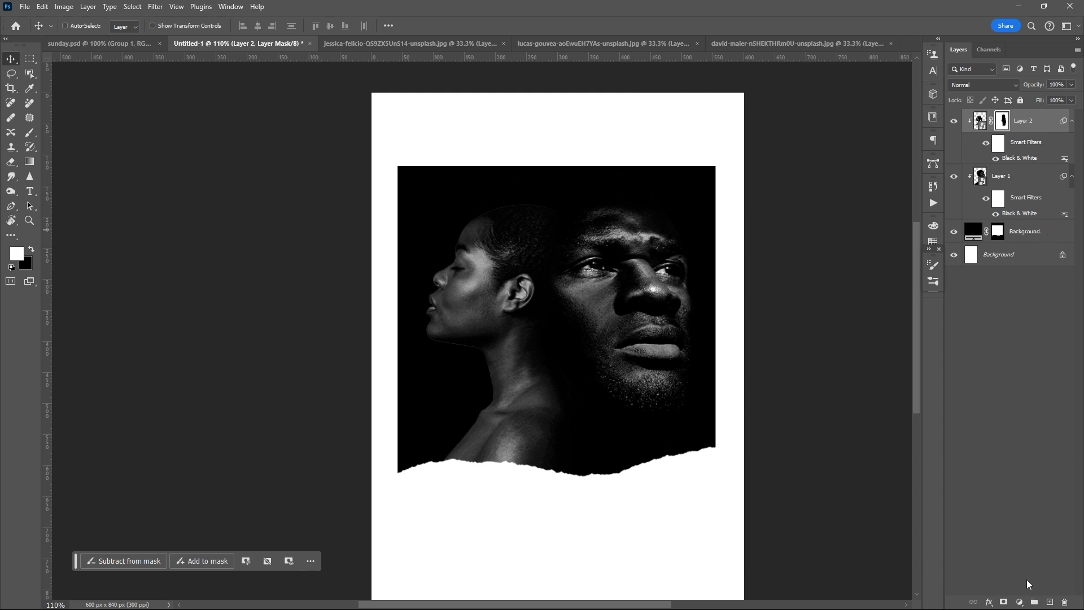
Add a Curves adjustment layer clipped to the portrait layer below.
click(1021, 601)
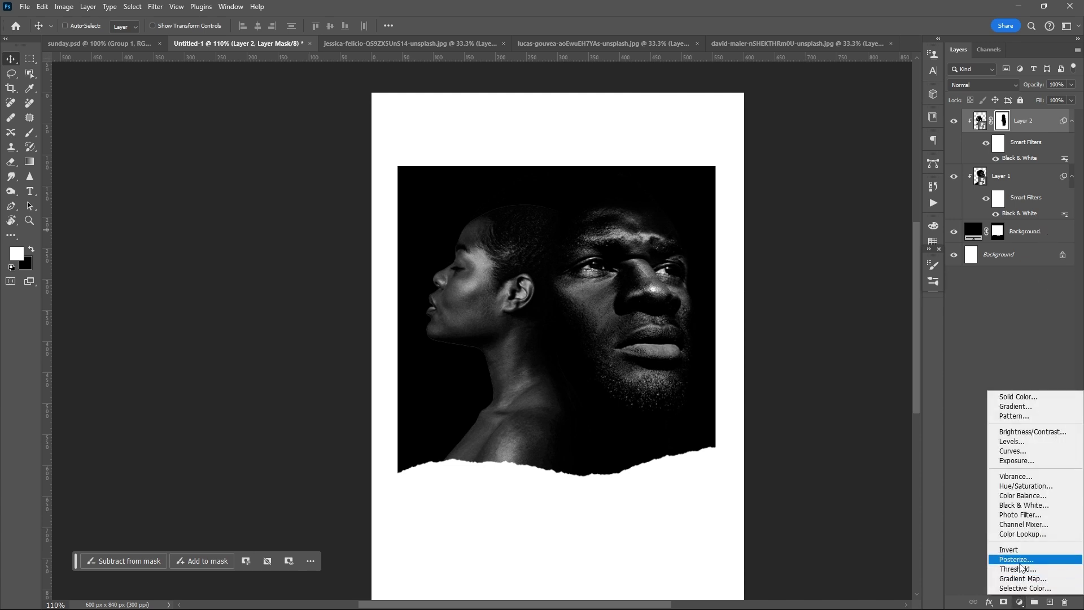
click(1040, 453)
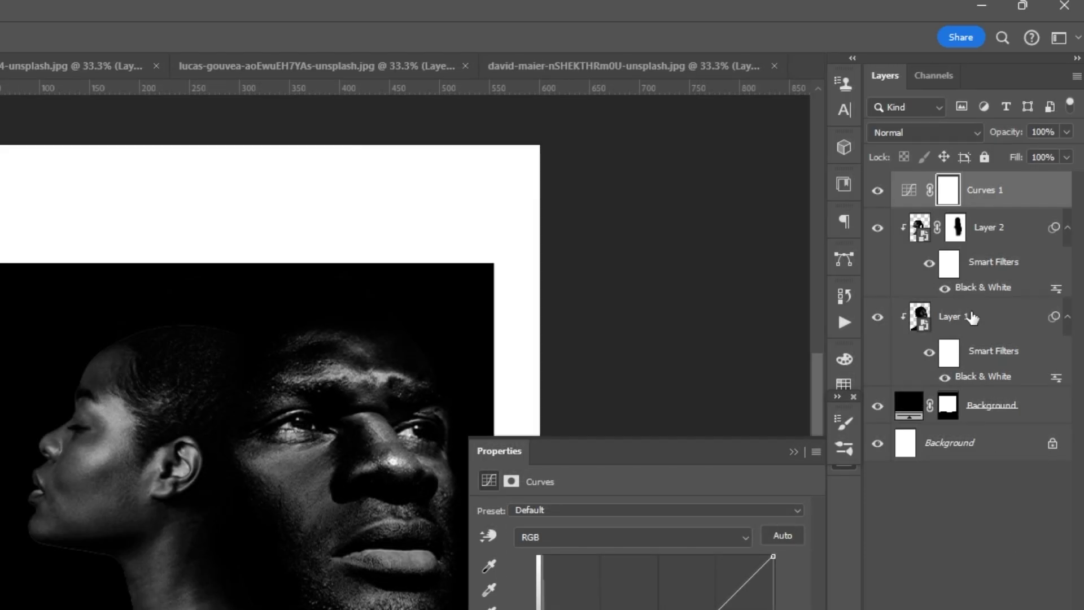
right_click(1055, 119)
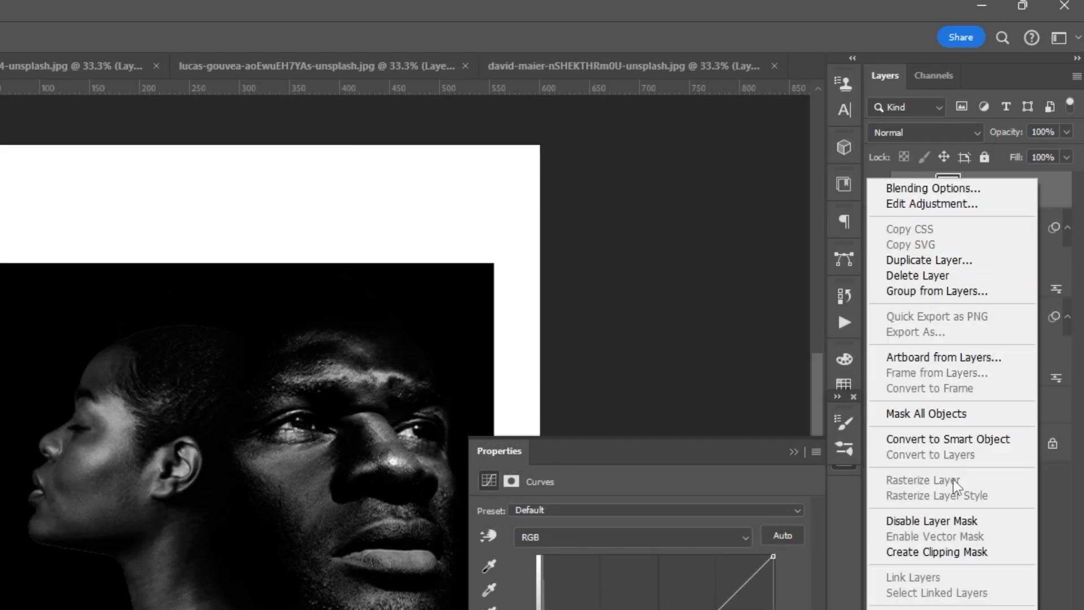
click(958, 552)
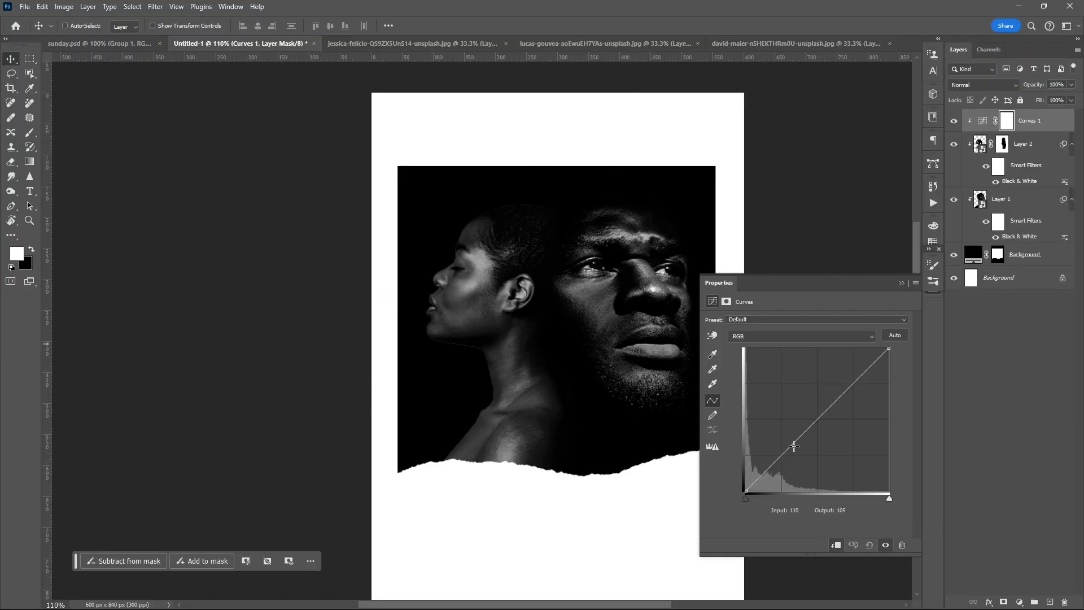
Shape the curve into an S, with darker shadows, brighter highlights and slightly lifted blacks.
drag(794, 446, 786, 460)
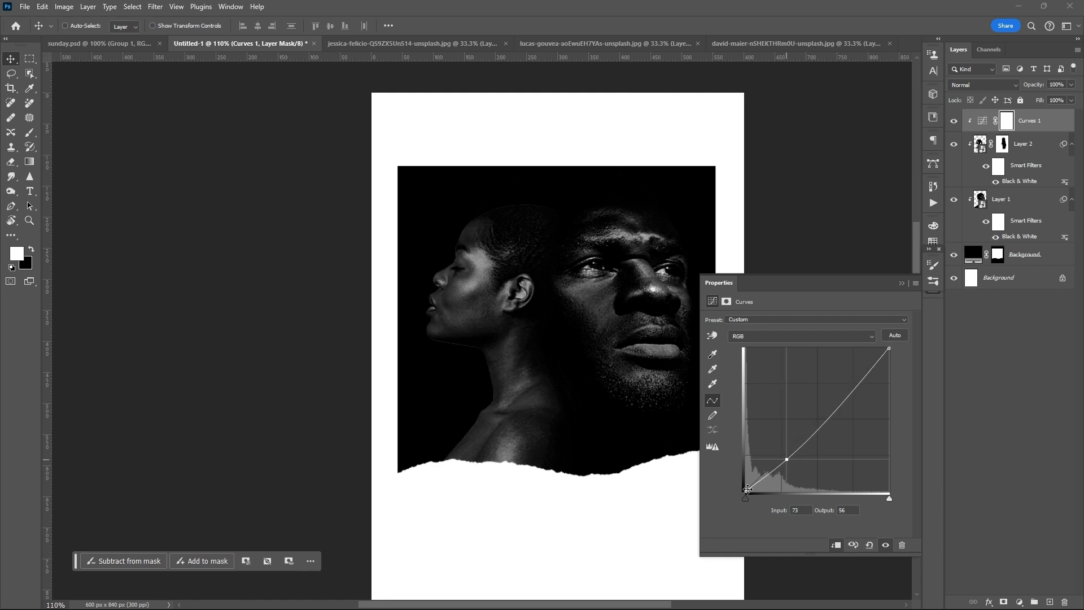
drag(745, 492, 745, 489)
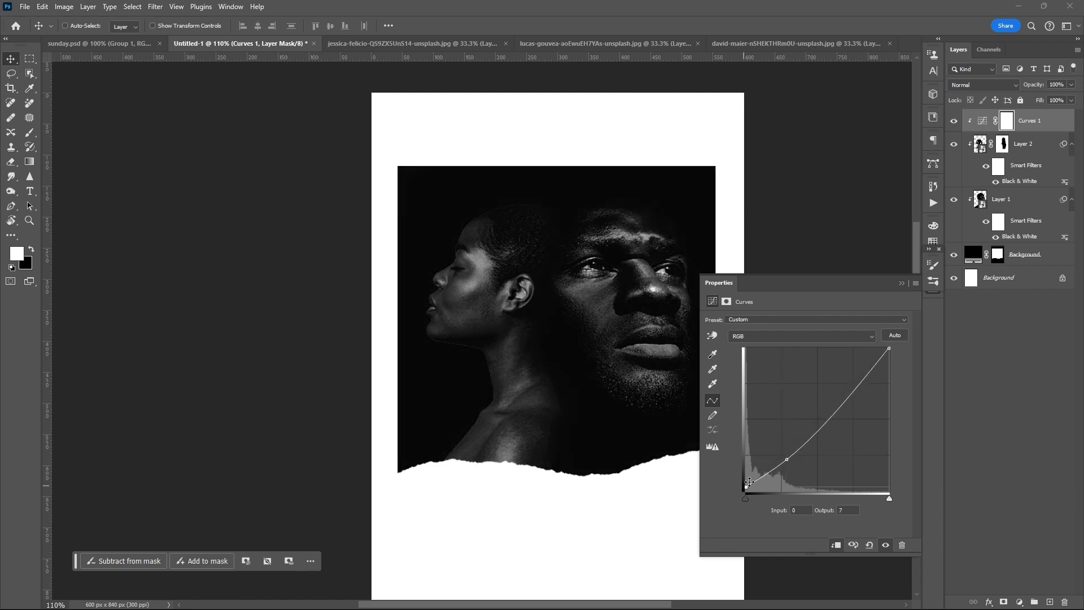
drag(852, 392, 839, 389)
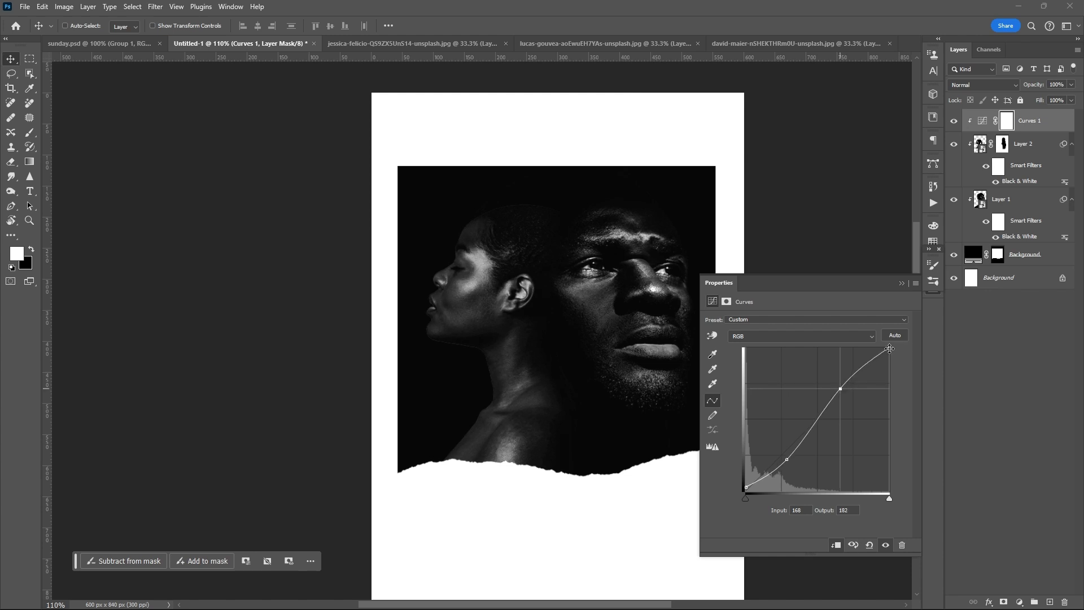
drag(889, 348, 869, 345)
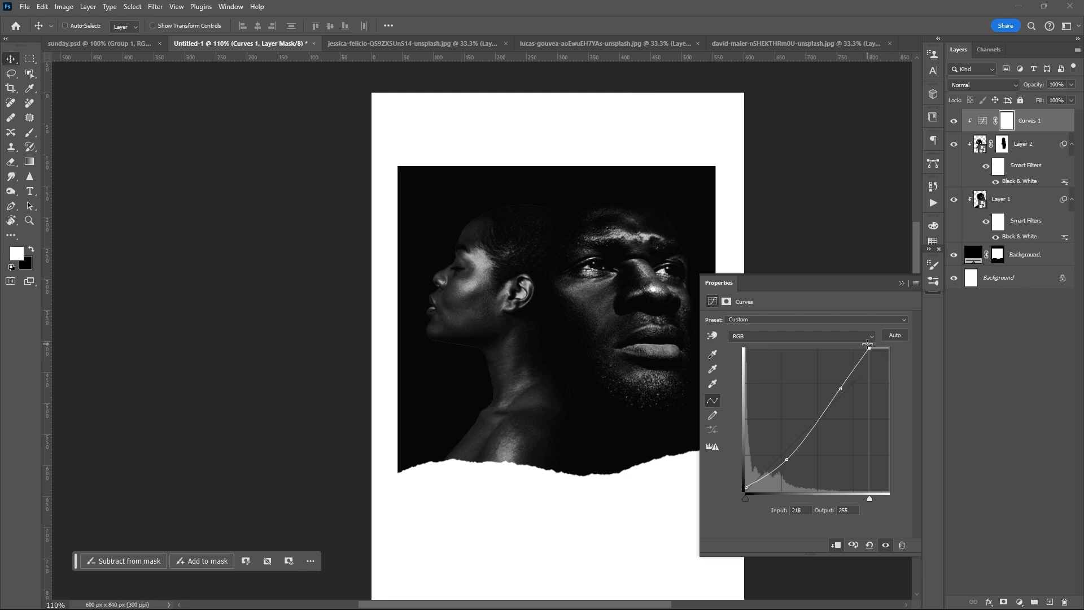
drag(869, 346, 909, 364)
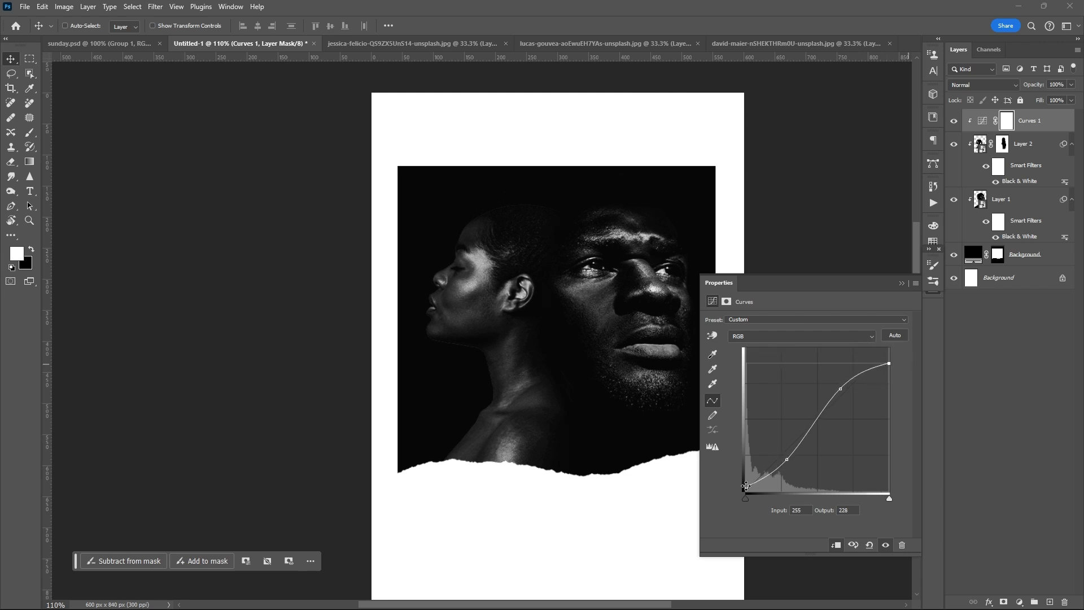
mouse_move(746, 489)
mouse_down()
mouse_move(736, 483)
mouse_move(783, 463)
mouse_up()
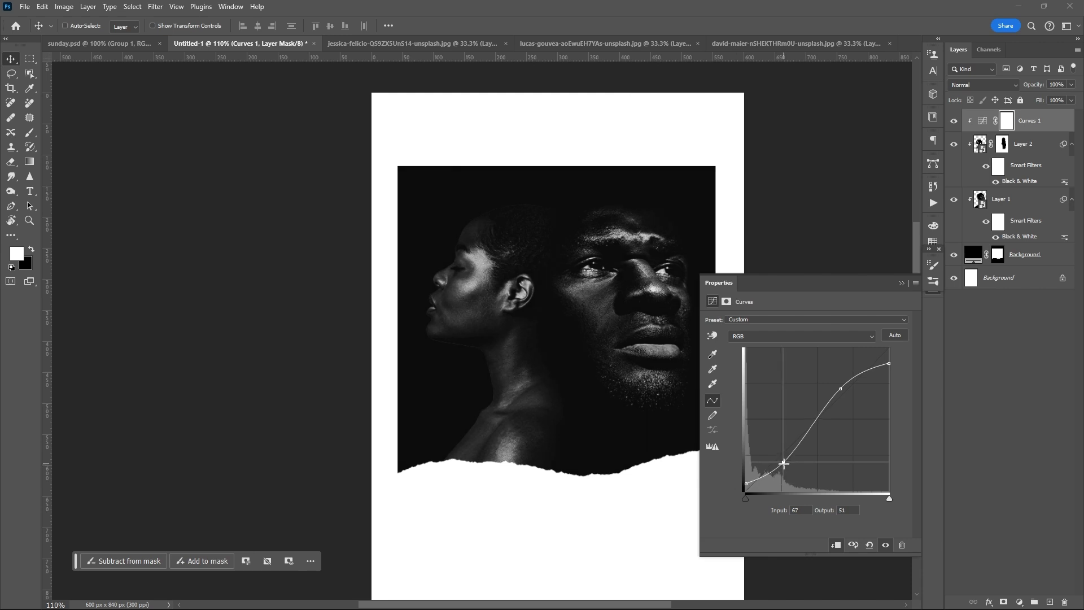
click(901, 283)
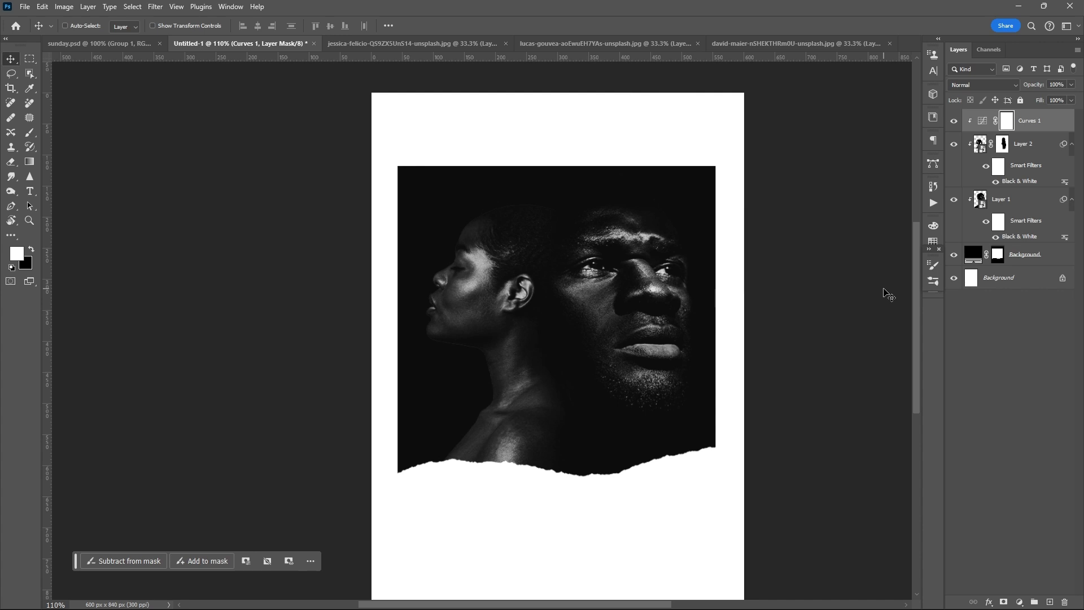
Group the portrait, frame and Curves layers into Group 1 and convert it to a smart object.
shift+click(1035, 254)
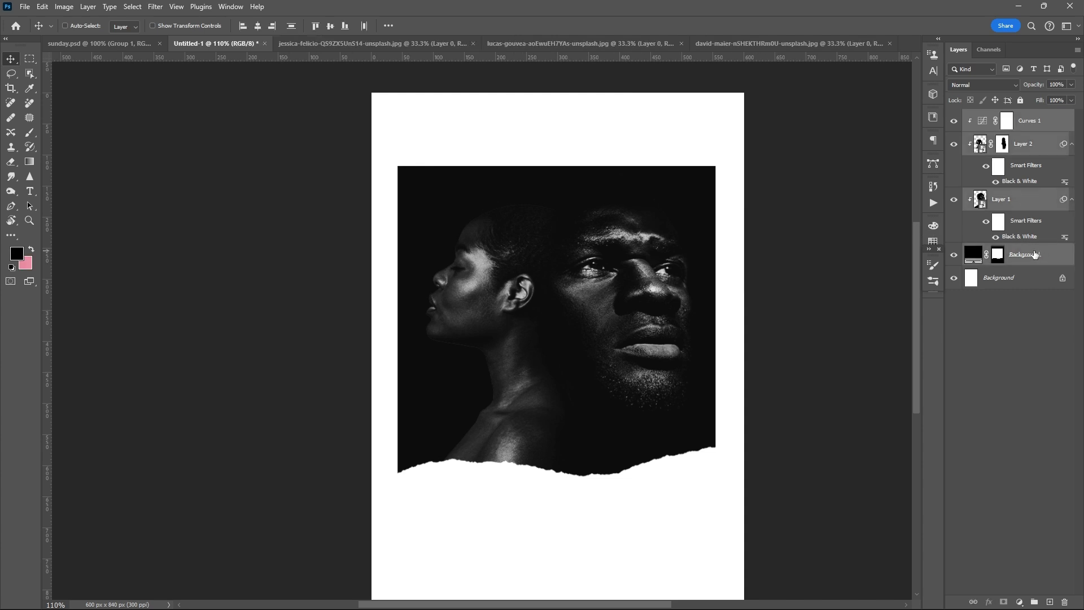
key(ctrl+g)
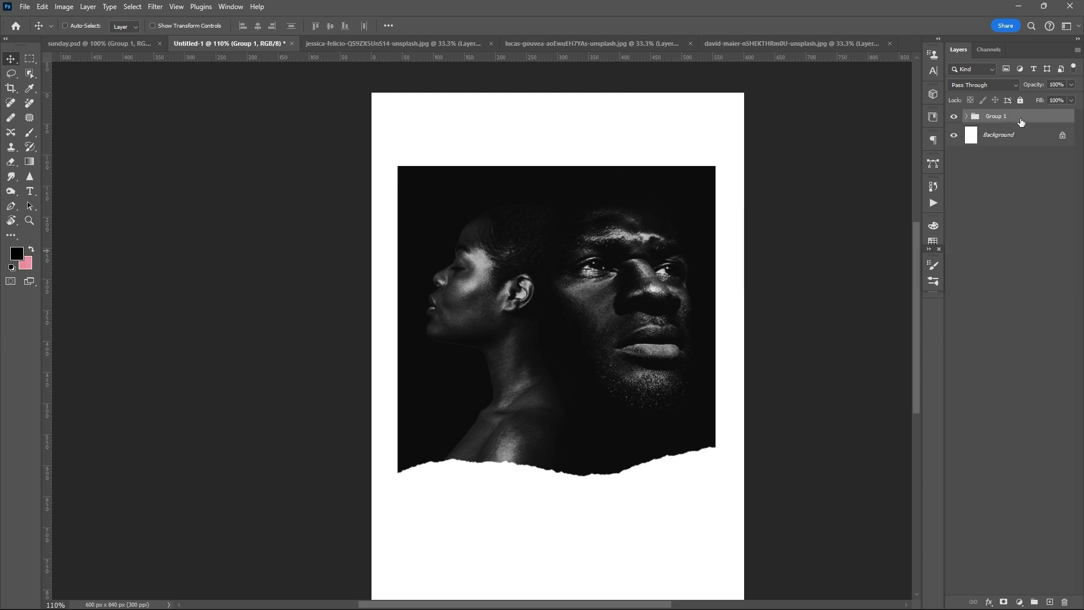
right_click(1020, 121)
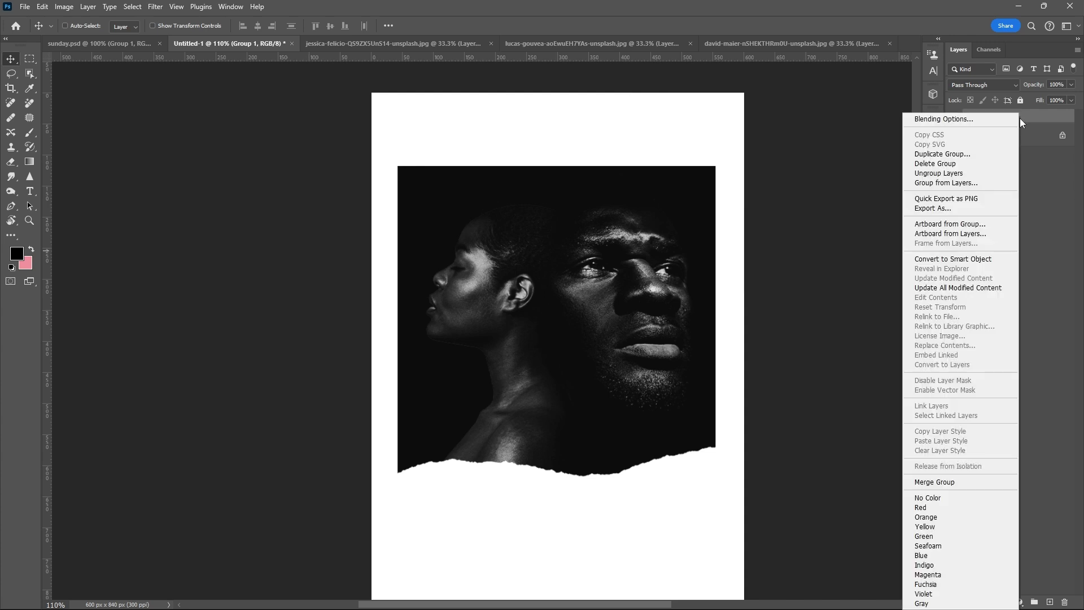
click(959, 259)
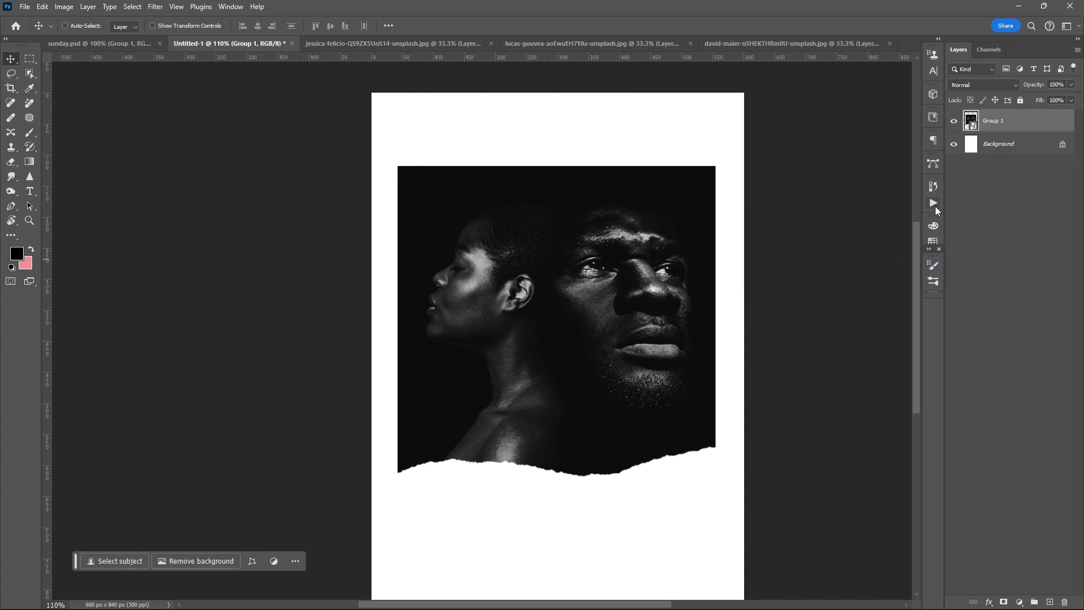
click(157, 8)
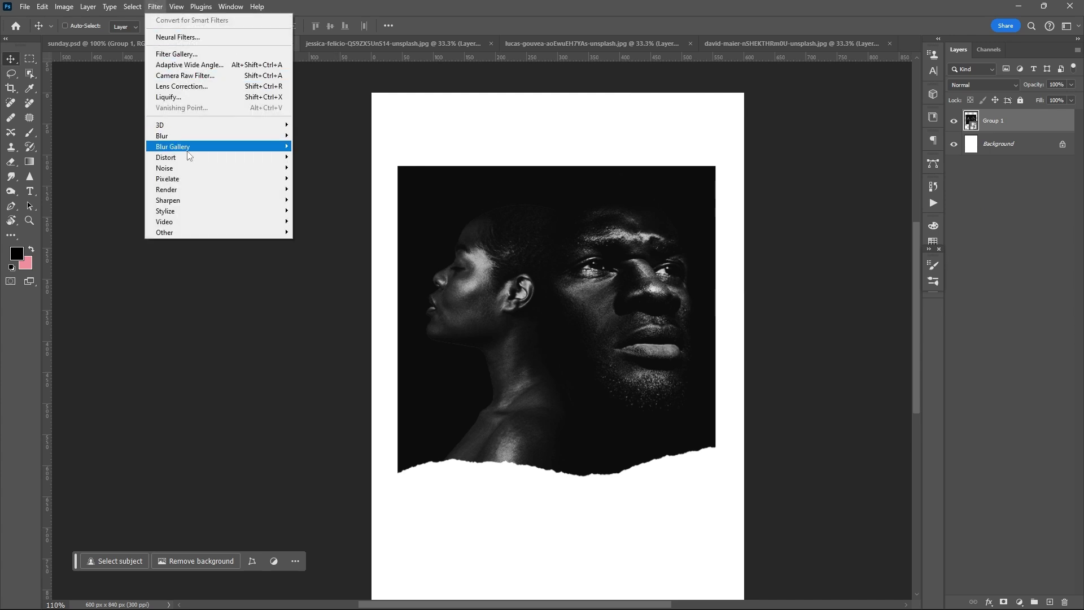
Apply a 3% Add Noise smart filter to Group 1, then select the Background layer.
mouse_move(166, 169)
click(298, 169)
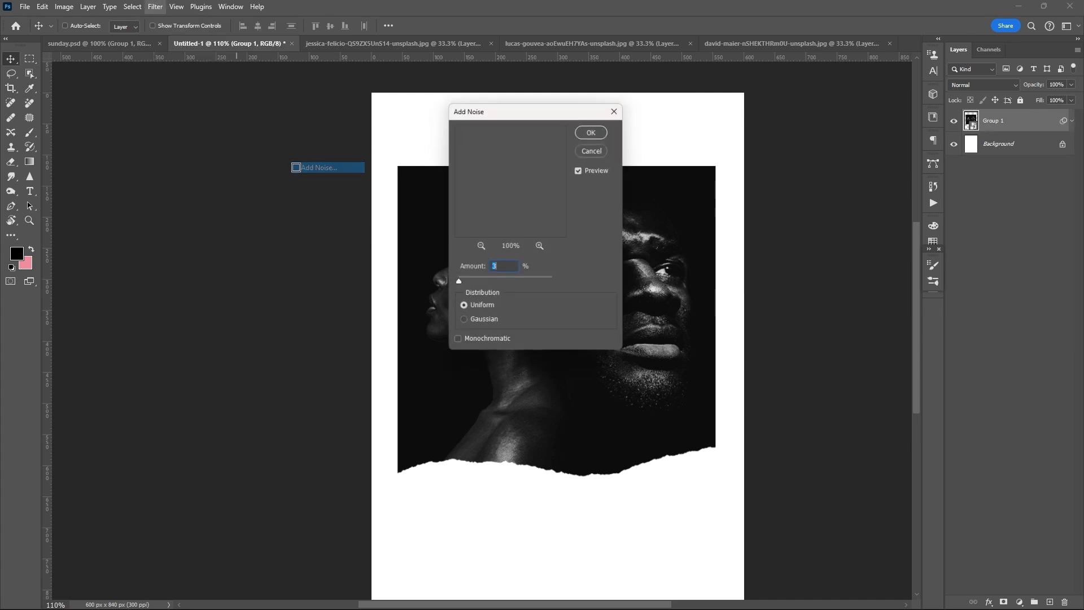
click(601, 129)
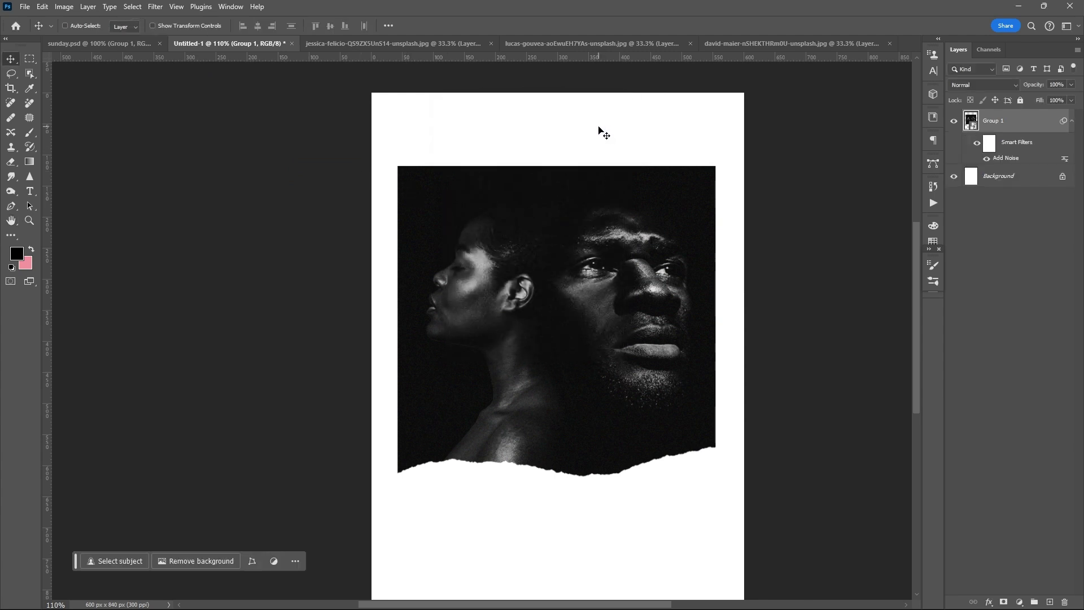
click(994, 176)
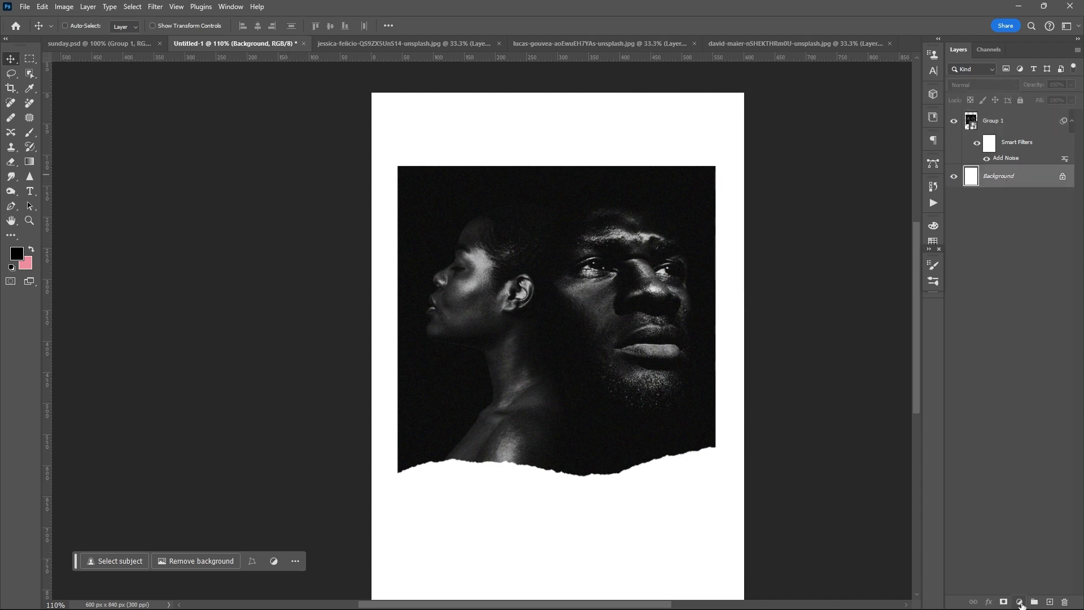
Add a Solid Color fill layer above the Background, with black previewing in the Color Picker.
click(1020, 601)
click(1018, 407)
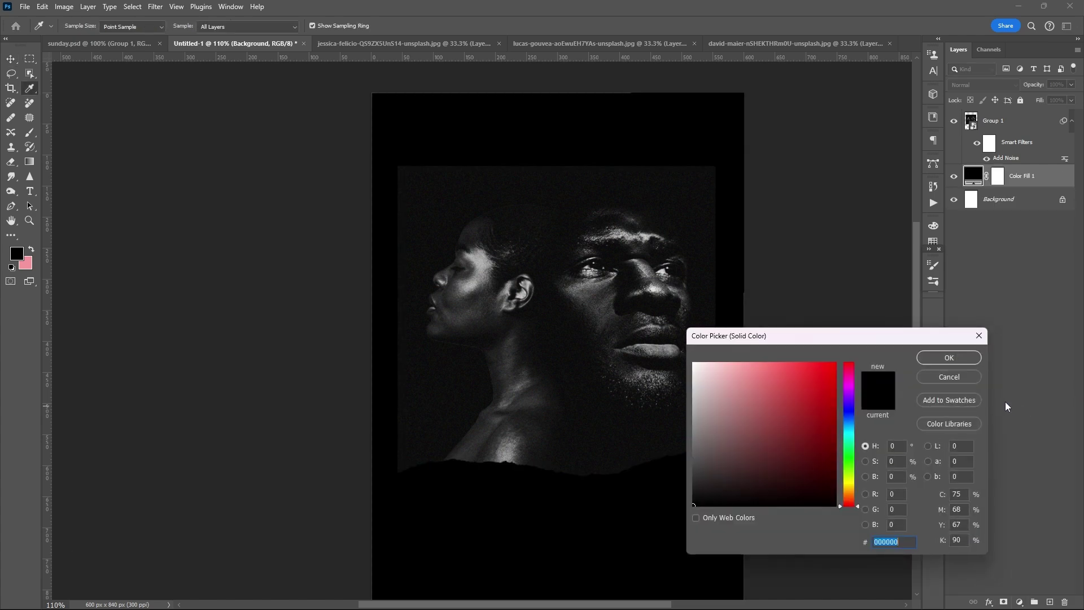